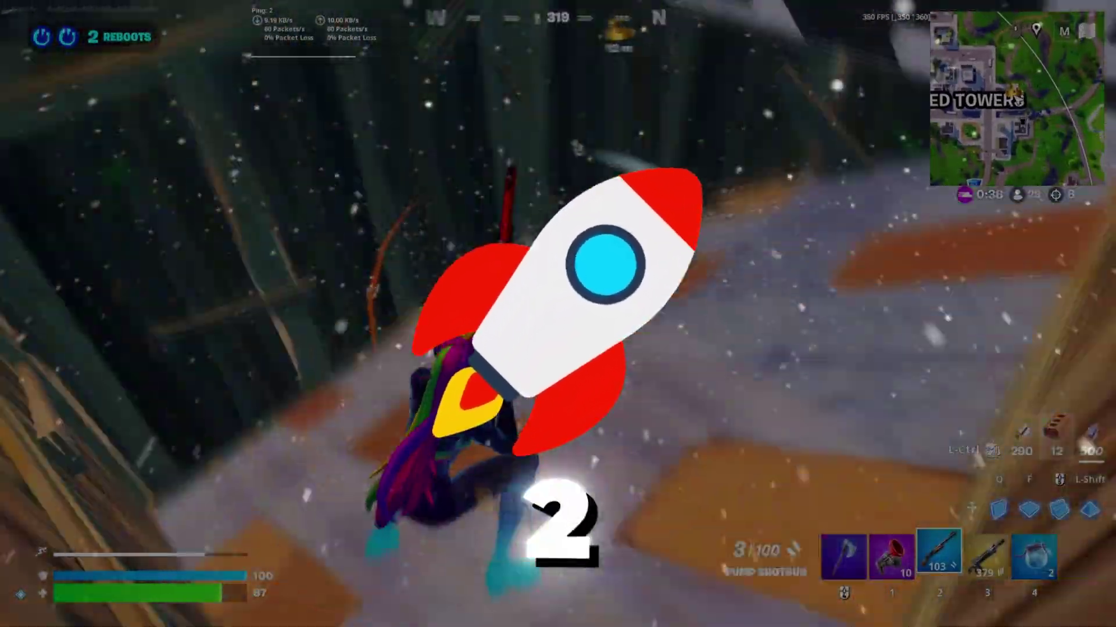
# - Swap from the pump shotgun to the slot-3 rifle with the 3 key
pyautogui.press('3')
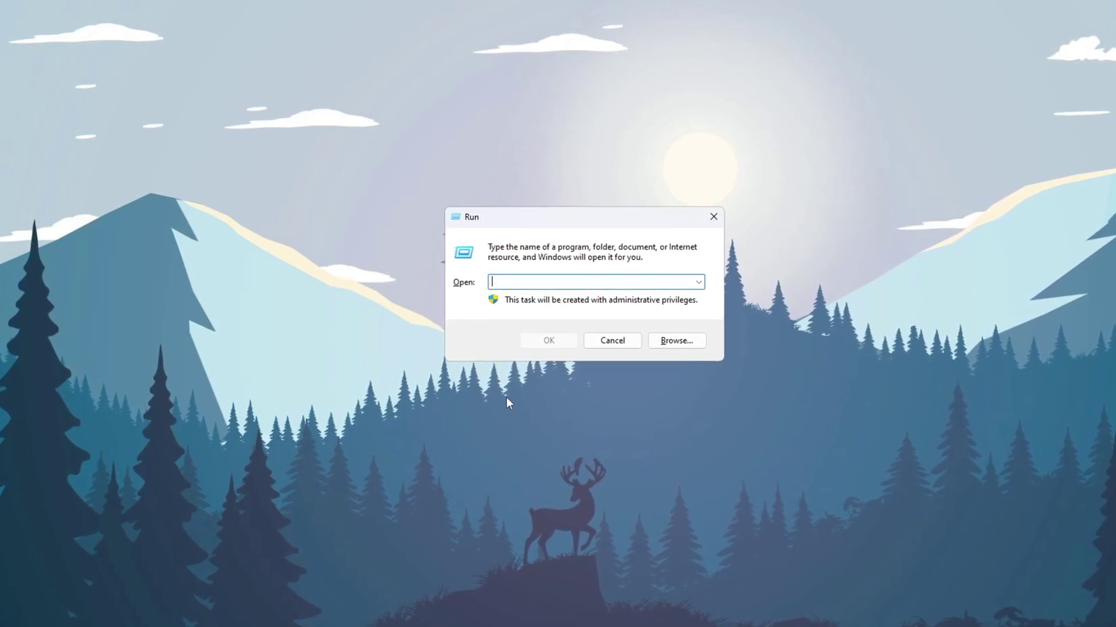
# - Run gpedit.msc and browse to Administrative Templates > System > Power Management > Power Throttling Settings
pyautogui.write('gpedit.msc')
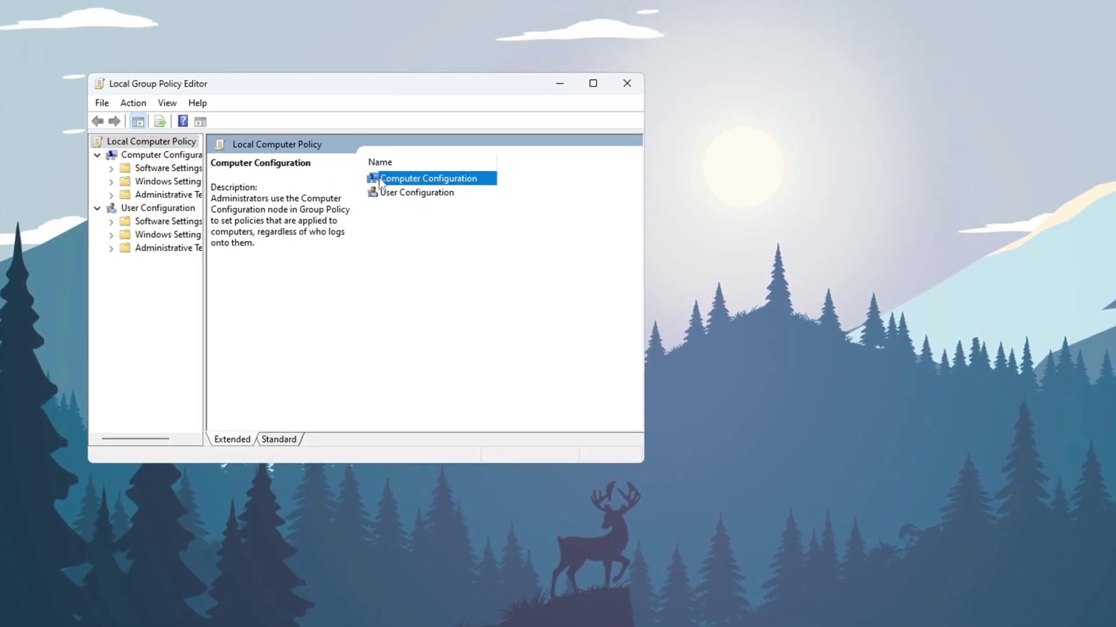
pyautogui.doubleClick(439, 180)
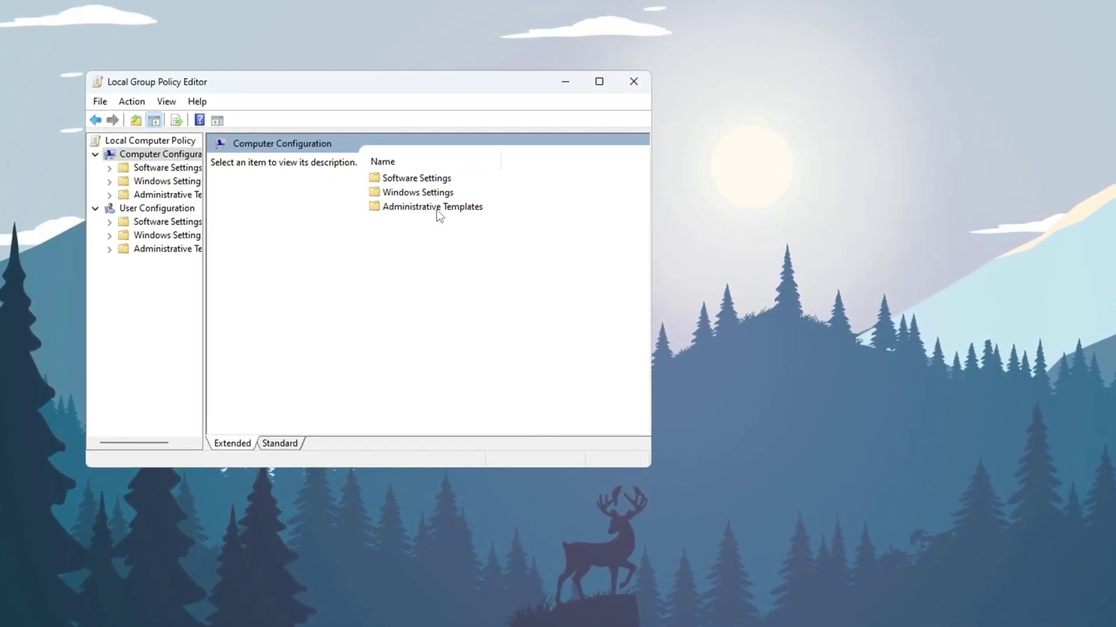
pyautogui.doubleClick(431, 208)
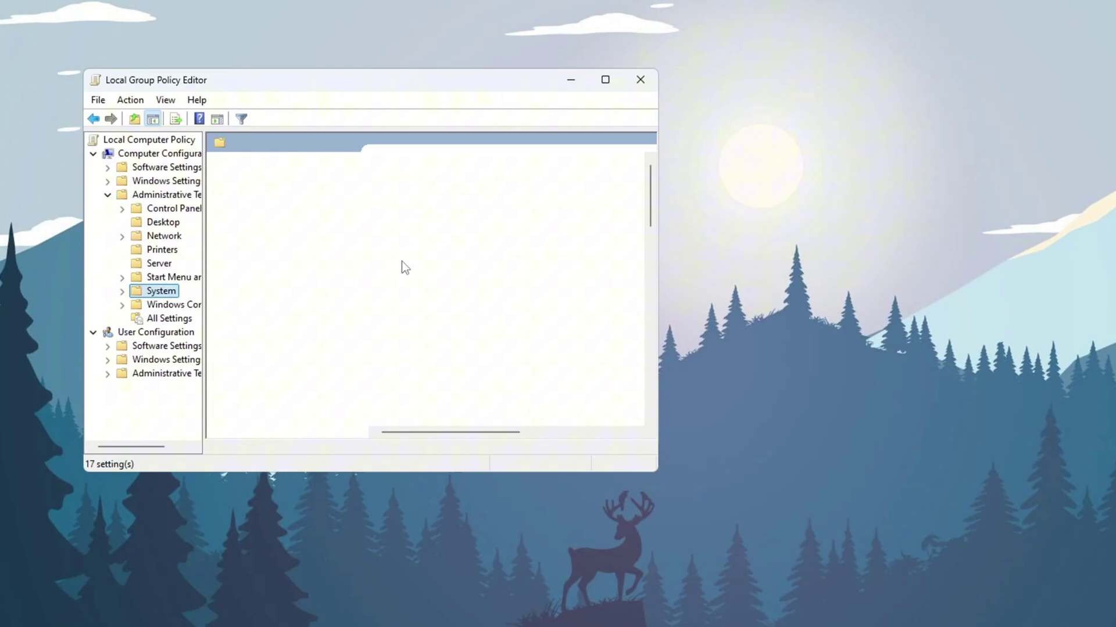
pyautogui.scroll(-7, 430, 244)
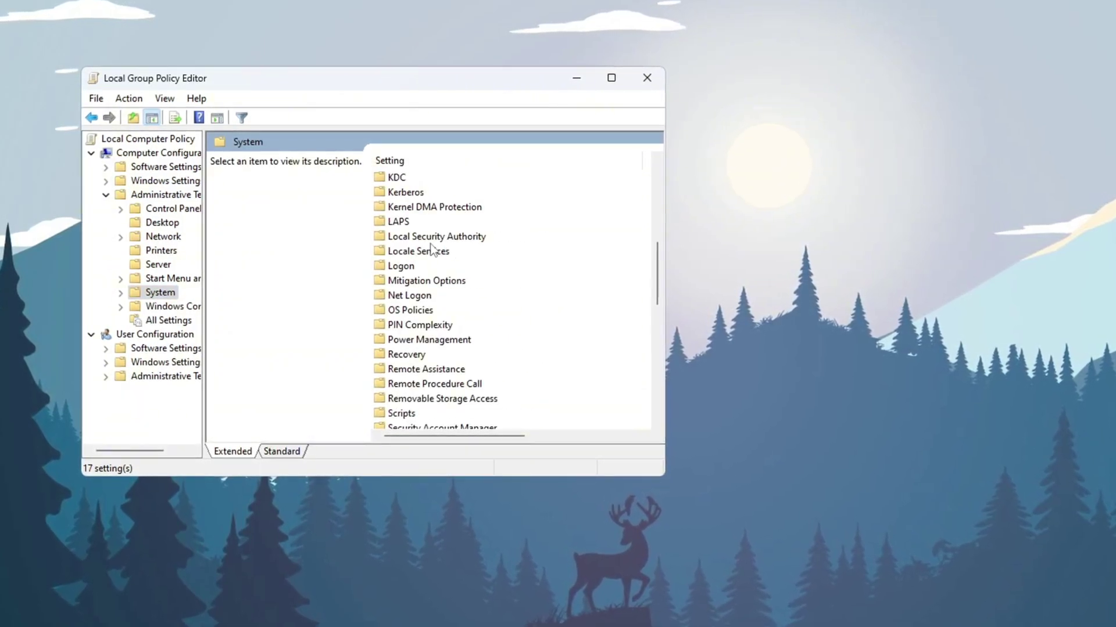
pyautogui.scroll(-2, 435, 256)
pyautogui.doubleClick(434, 255)
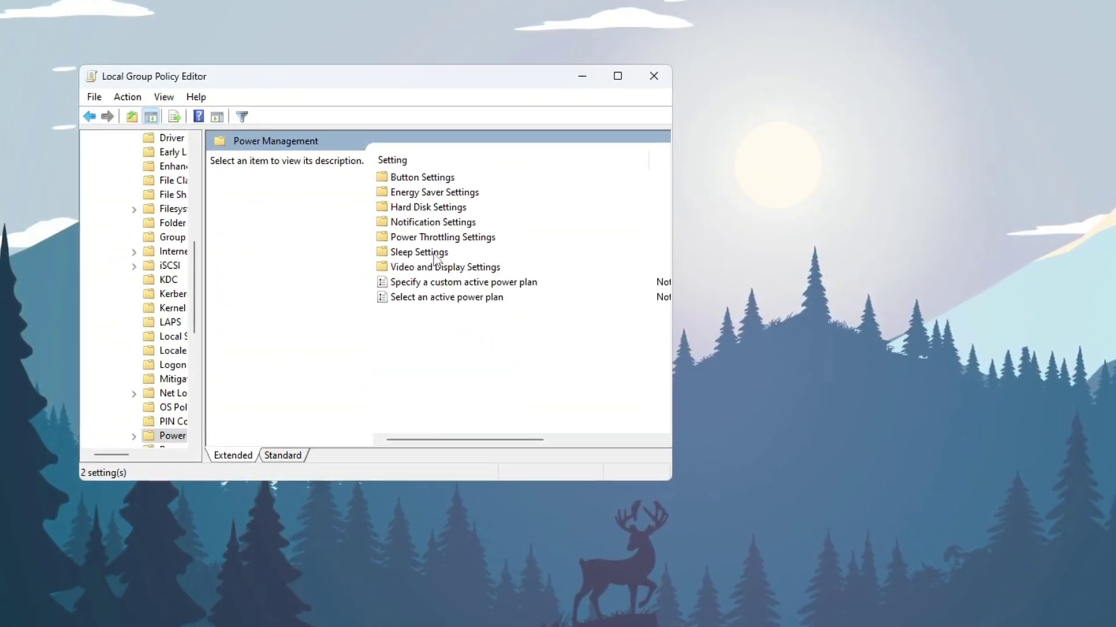
pyautogui.doubleClick(440, 238)
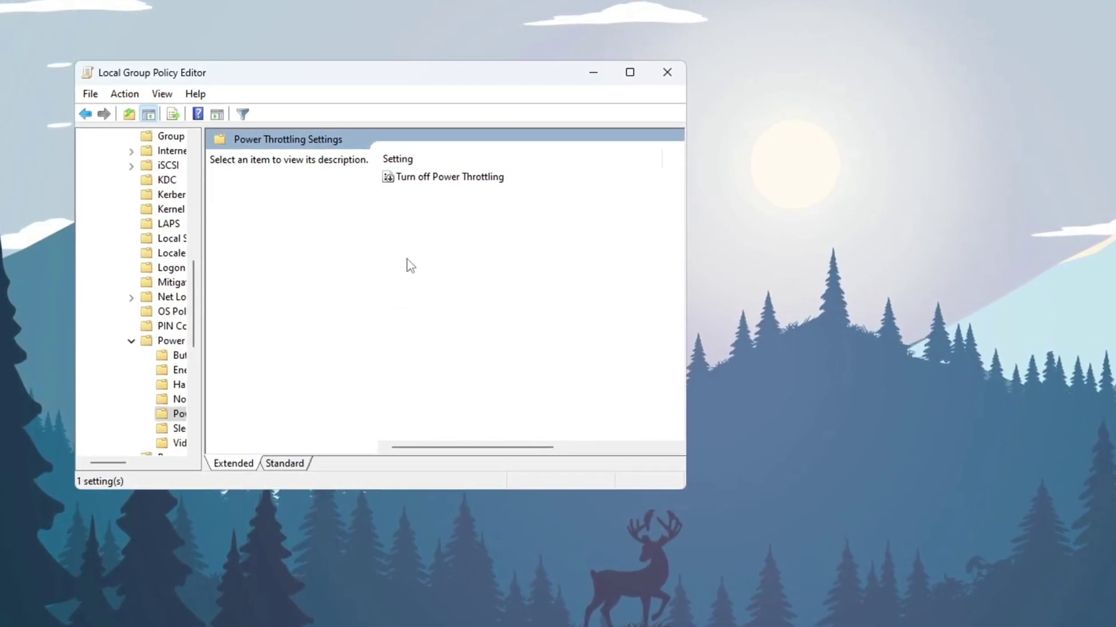
# - Set Turn off Power Throttling to Enabled, apply it and close the policy dialog
pyautogui.click(454, 180)
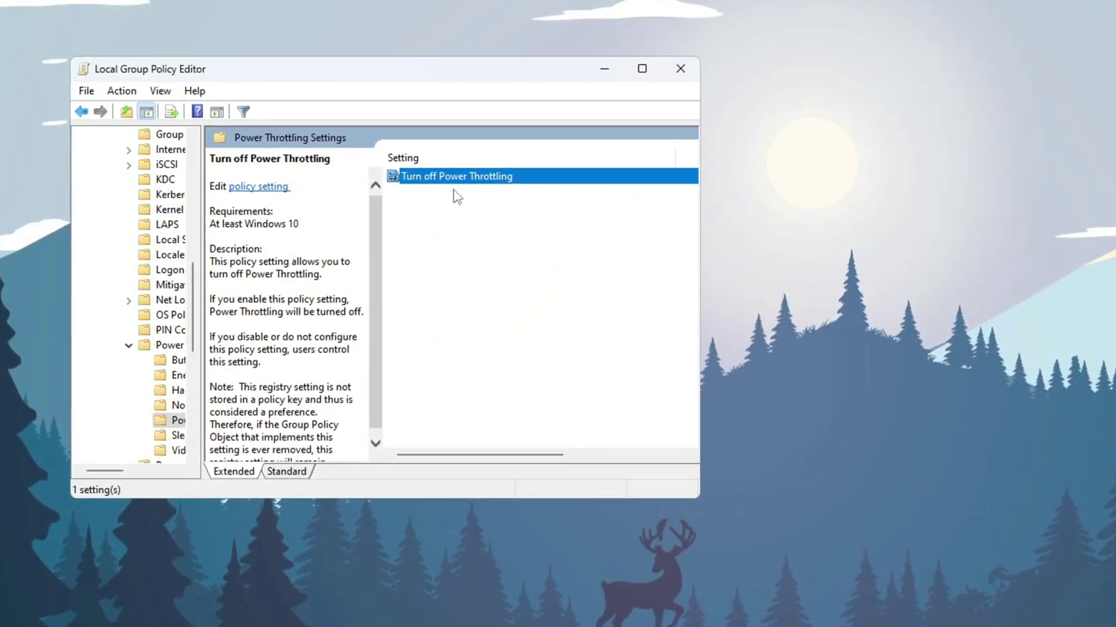
pyautogui.doubleClick(459, 181)
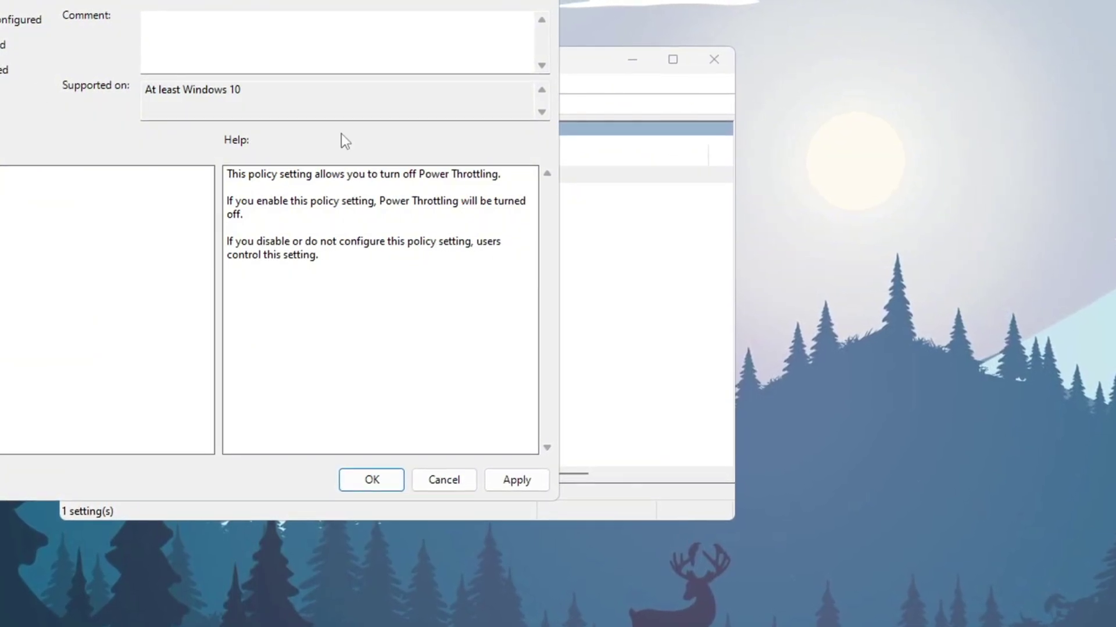
pyautogui.click(507, 483)
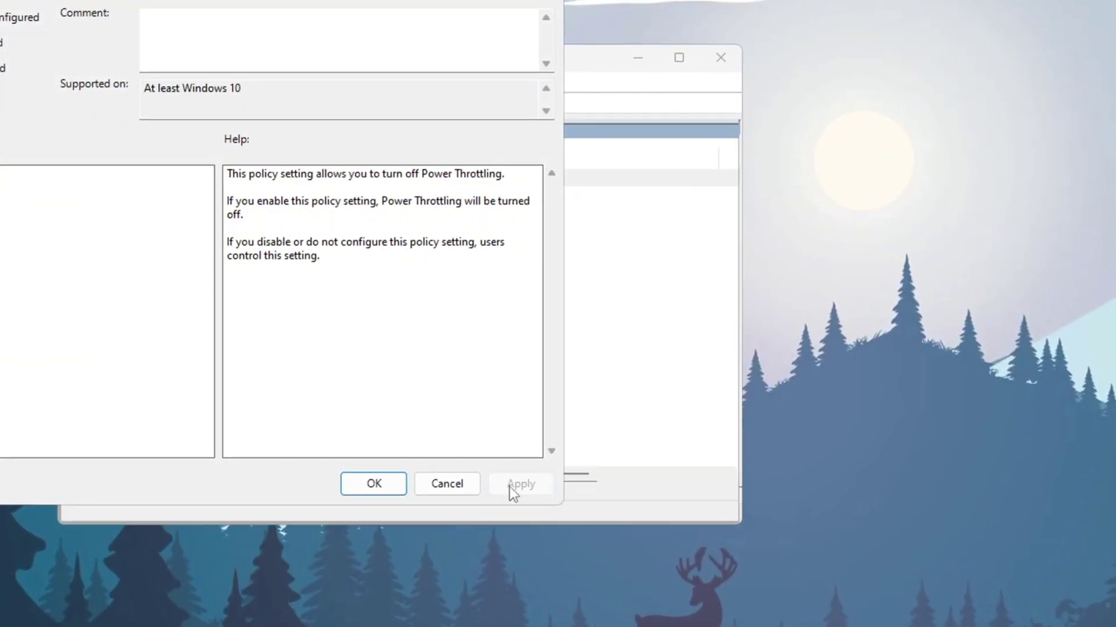
pyautogui.click(378, 484)
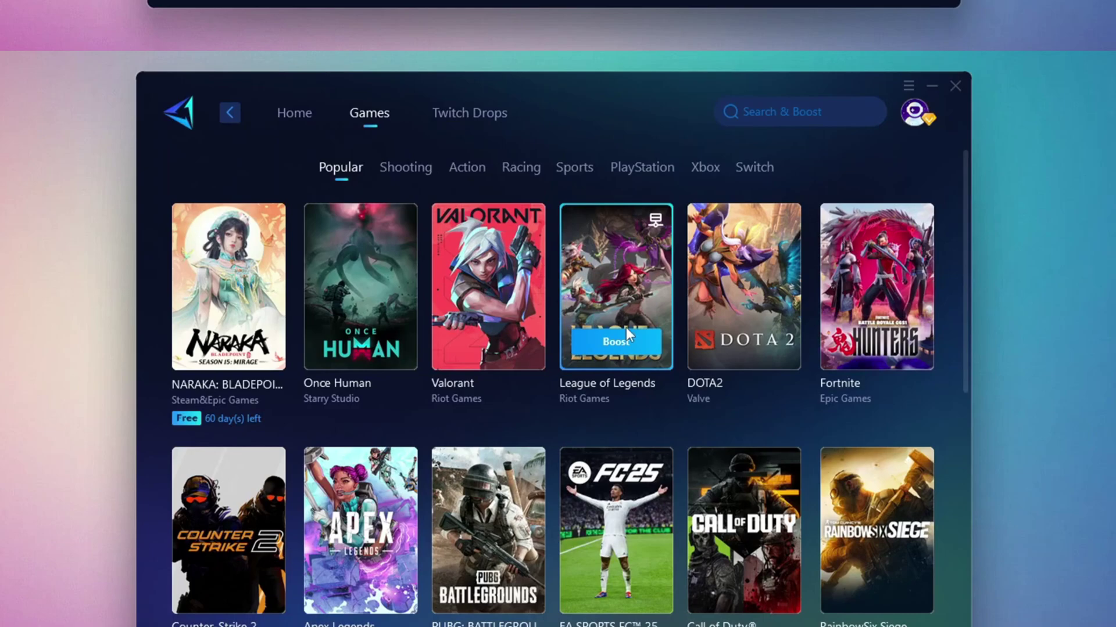
# - Scroll through the YouTube description and the blog's Recent Posts list
pyautogui.scroll(-8, 626, 327)
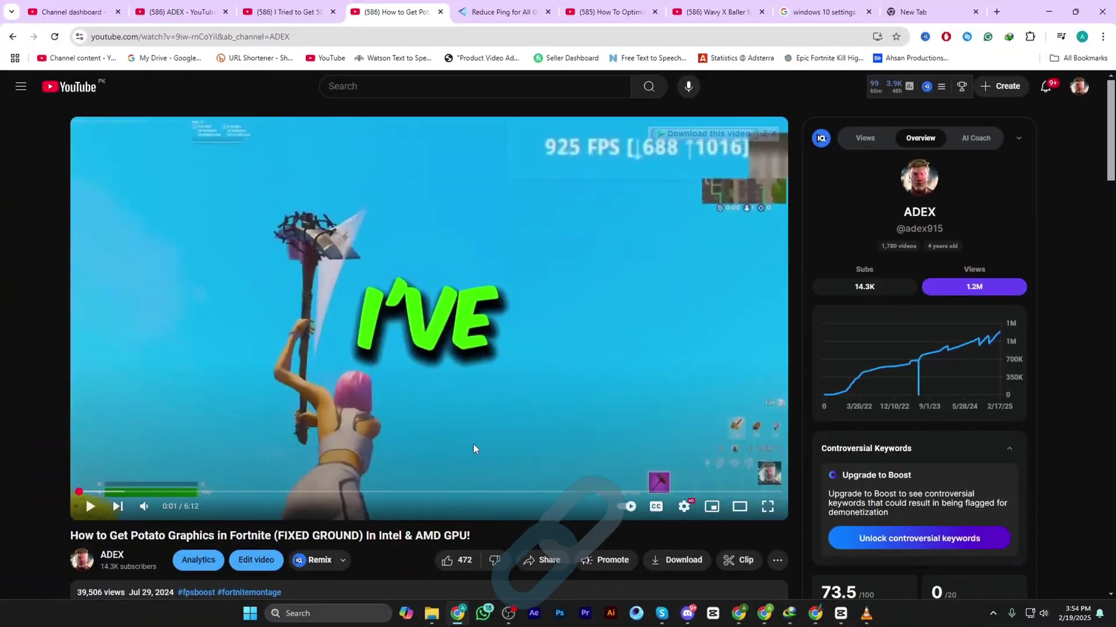
pyautogui.scroll(-4, 472, 444)
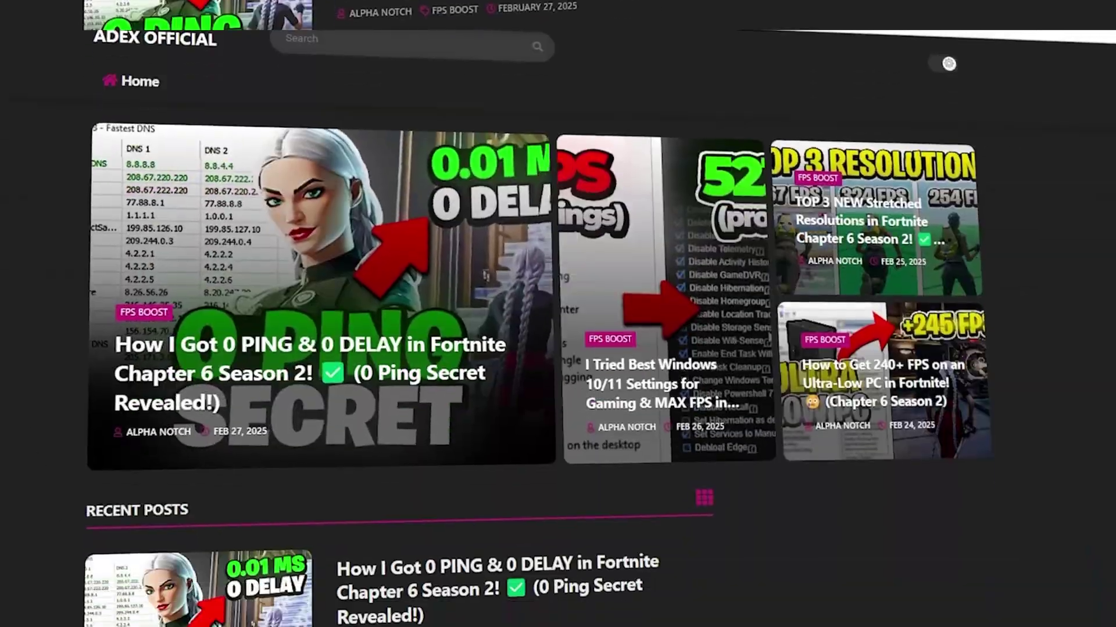
pyautogui.scroll(-6, 558, 314)
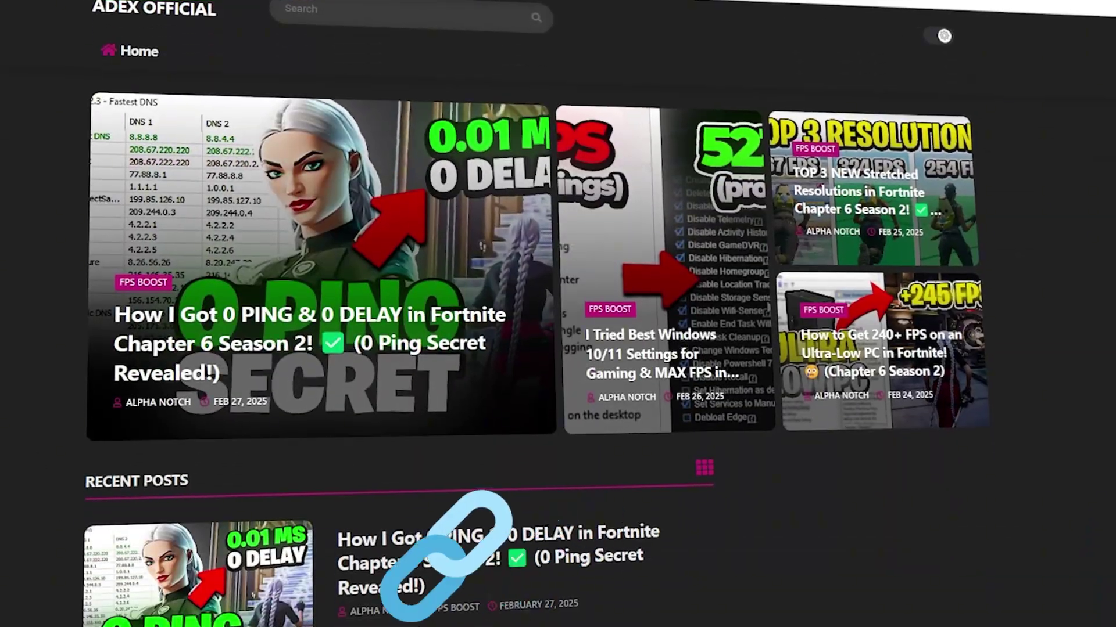
pyautogui.scroll(-8, 558, 313)
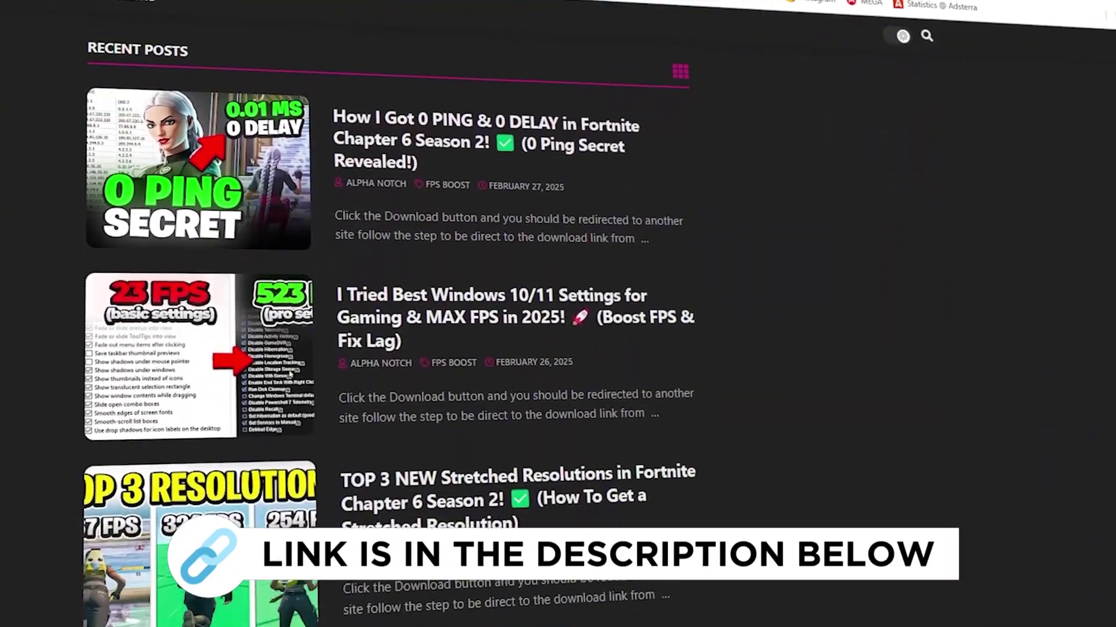
pyautogui.scroll(-3, 558, 314)
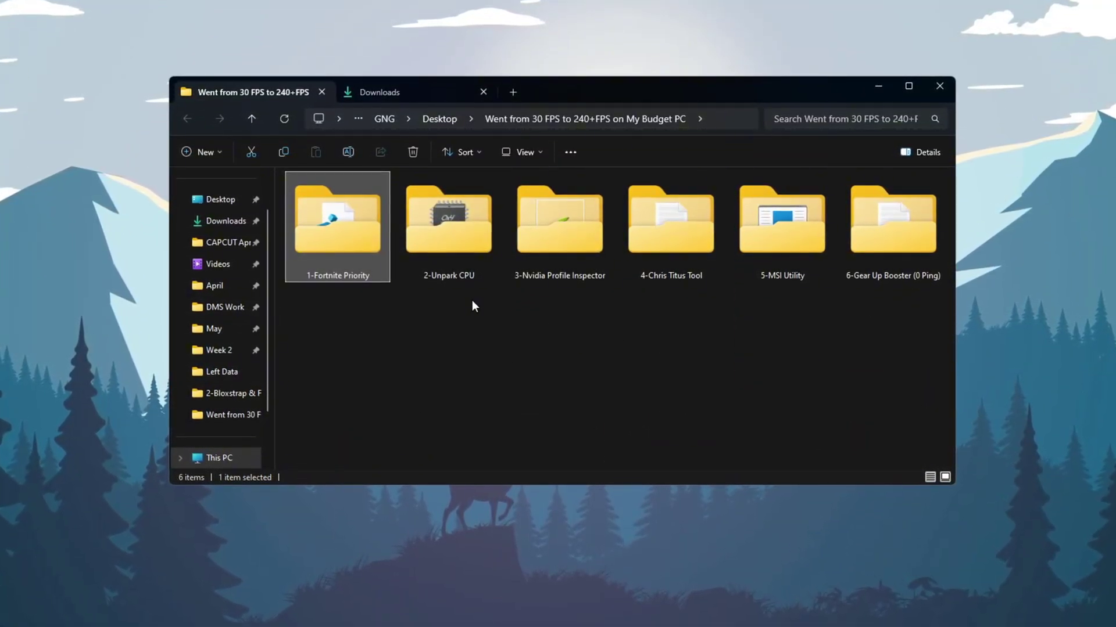
# - Open the 1-Fortnite Priority folder and look over its High, Medium and Normal priority .reg files
pyautogui.doubleClick(350, 247)
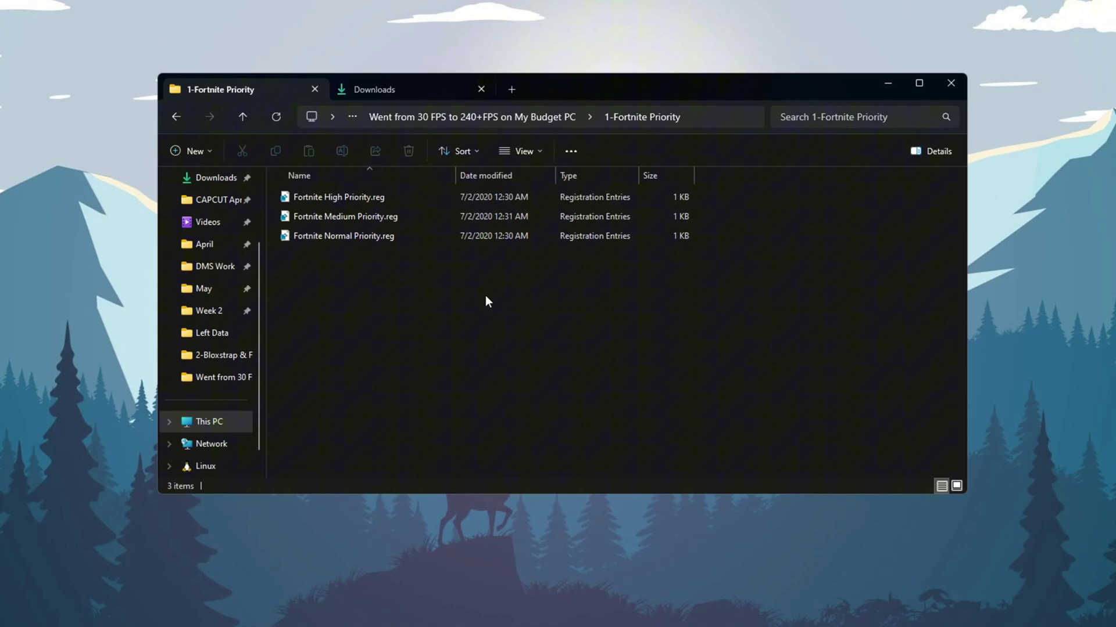
pyautogui.moveTo(486, 300); pyautogui.dragTo(303, 184)
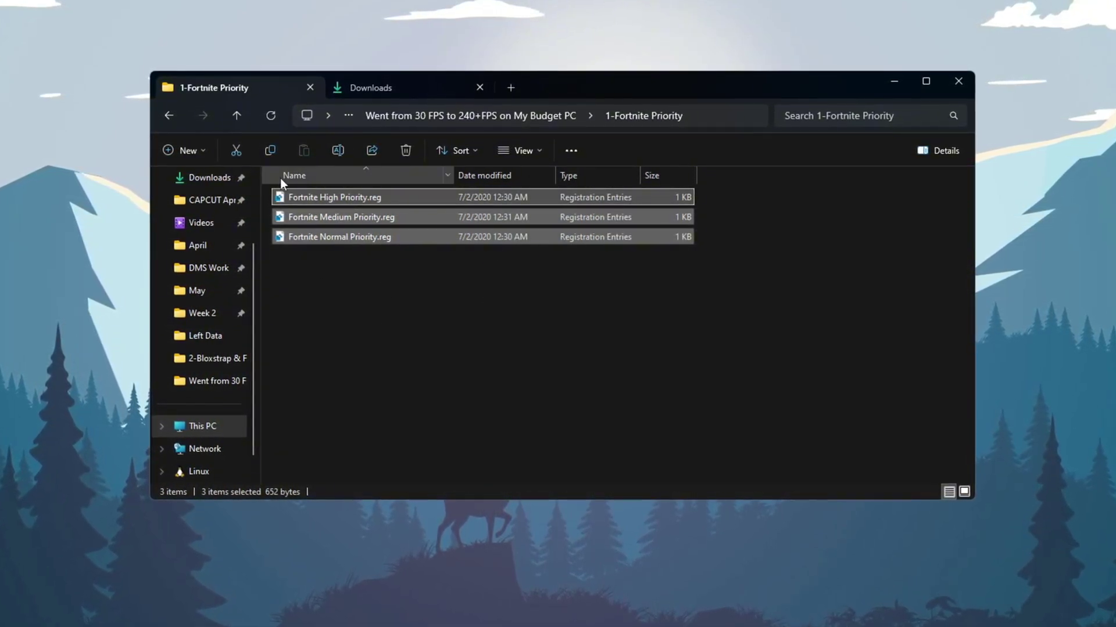
pyautogui.click(405, 279)
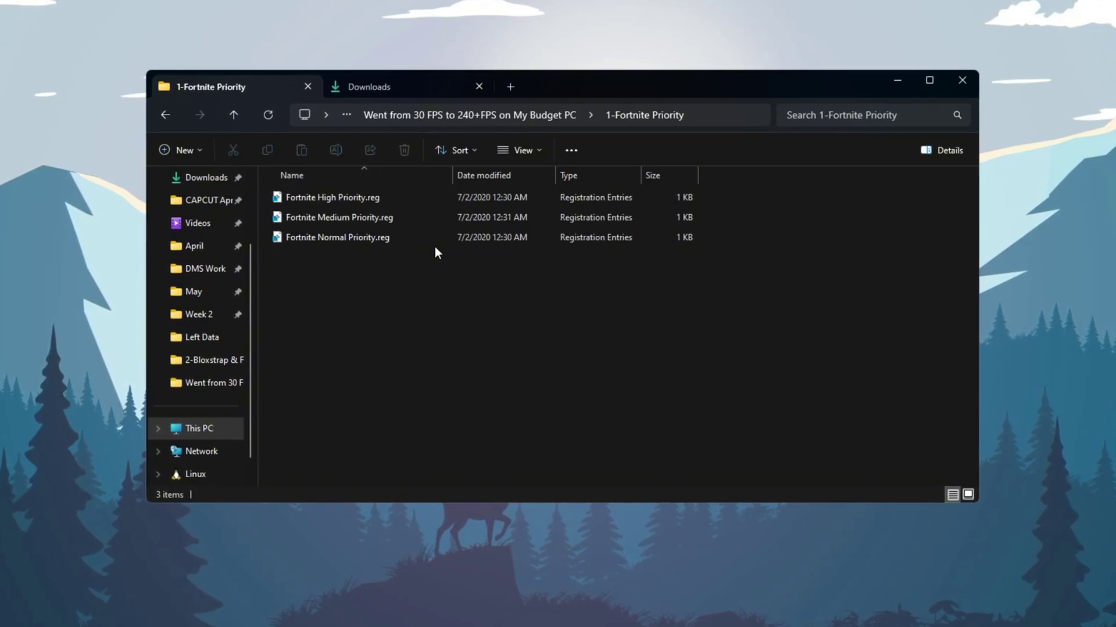
pyautogui.click(320, 218)
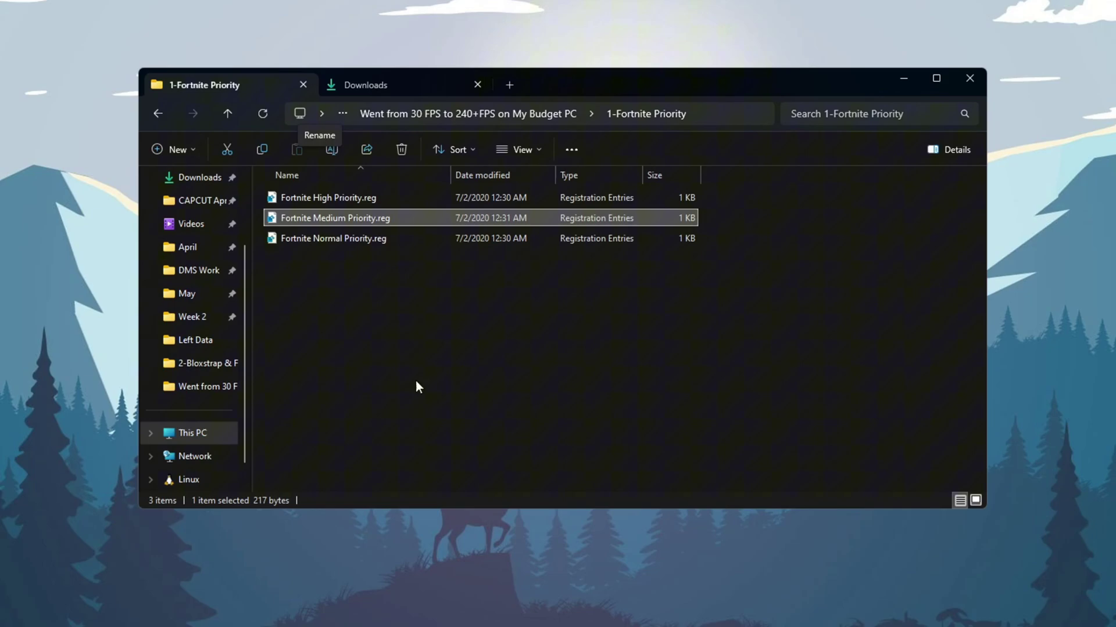
pyautogui.moveTo(423, 317); pyautogui.dragTo(509, 179)
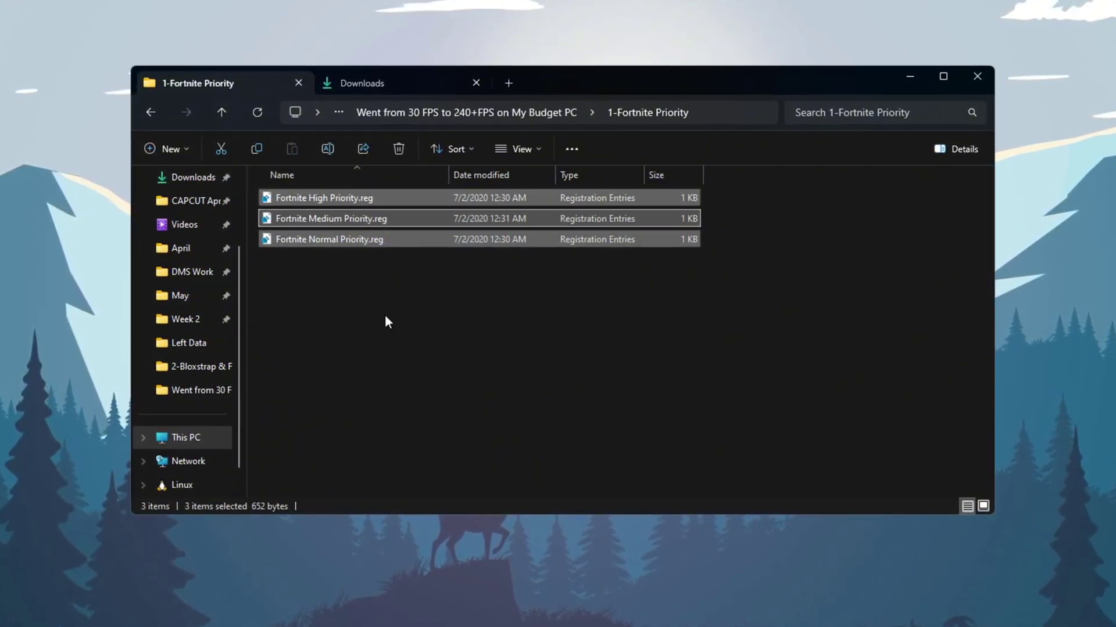
pyautogui.click(334, 239)
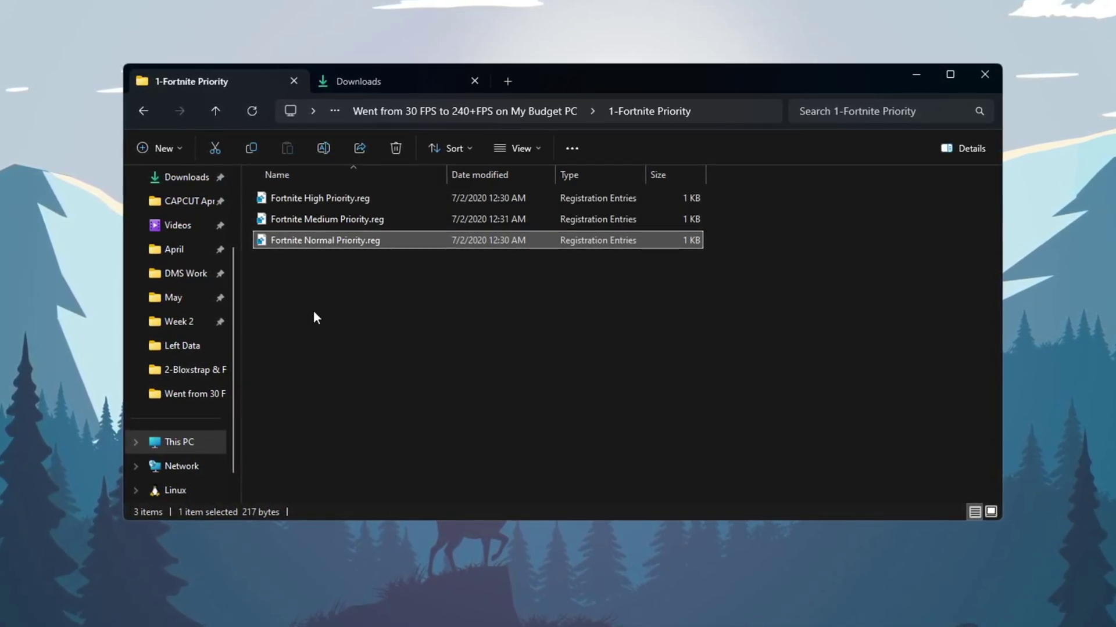
pyautogui.click(319, 197)
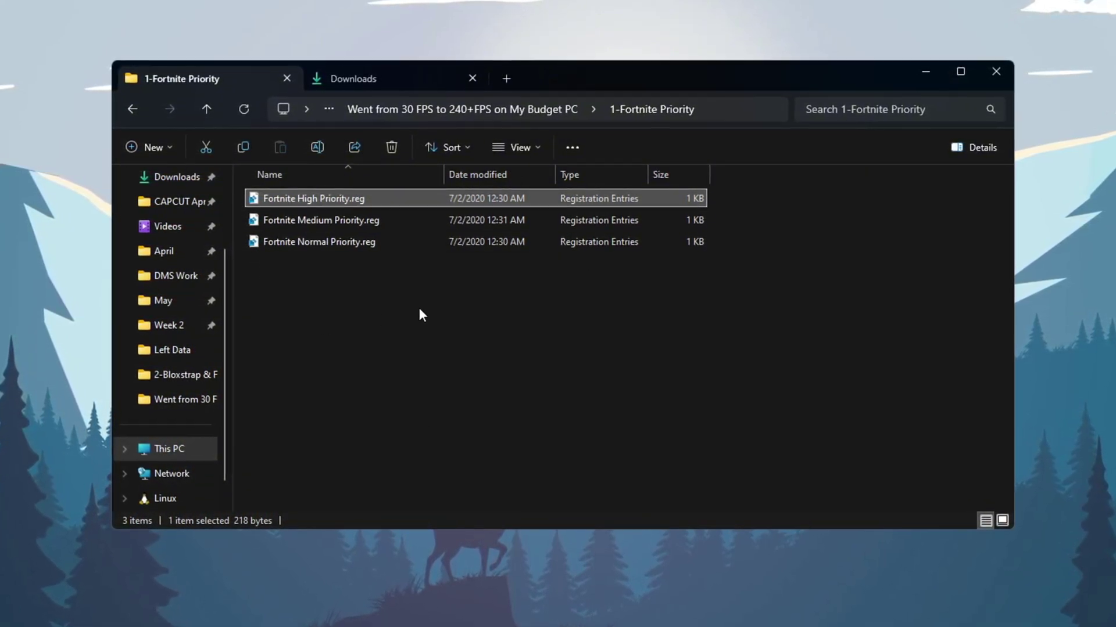
# - Merge Fortnite Normal Priority.reg into the registry and confirm the success message
pyautogui.click(349, 244)
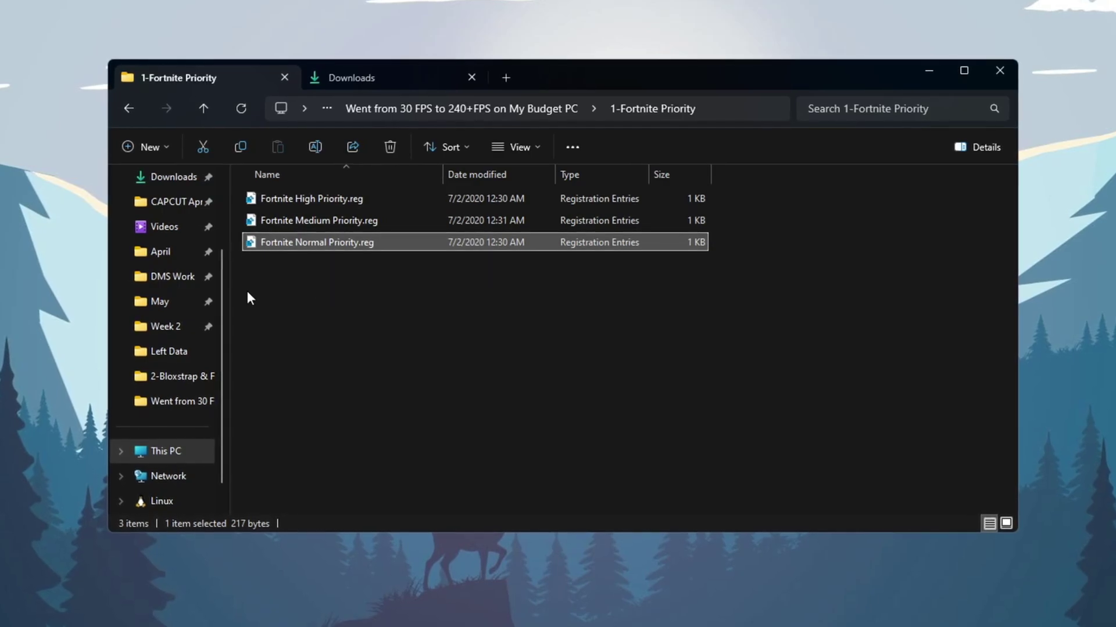
pyautogui.doubleClick(405, 242)
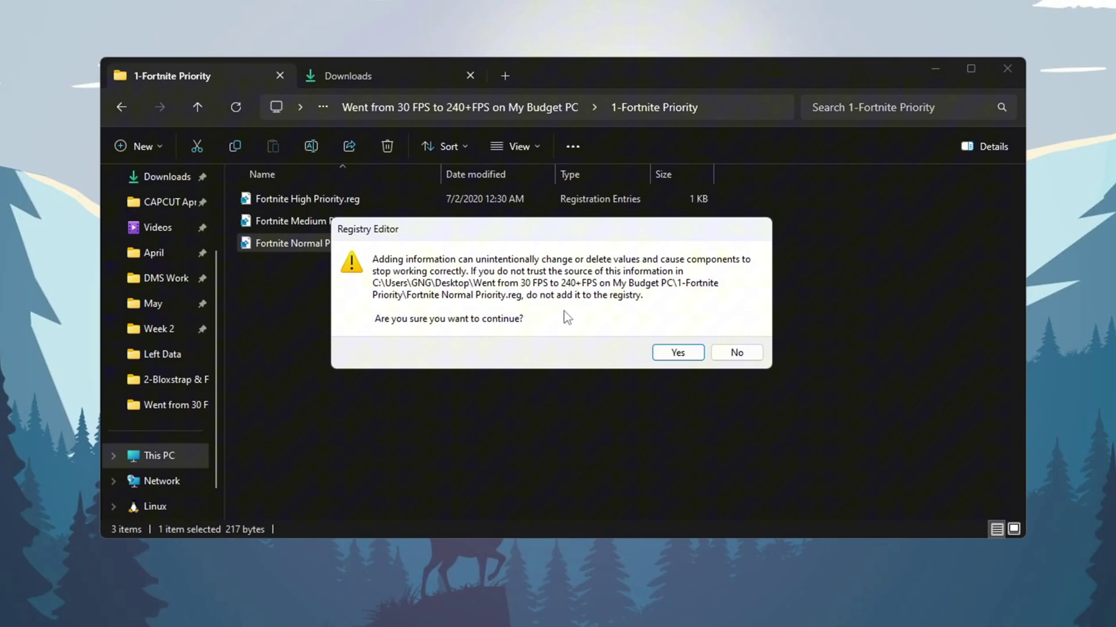
pyautogui.click(679, 354)
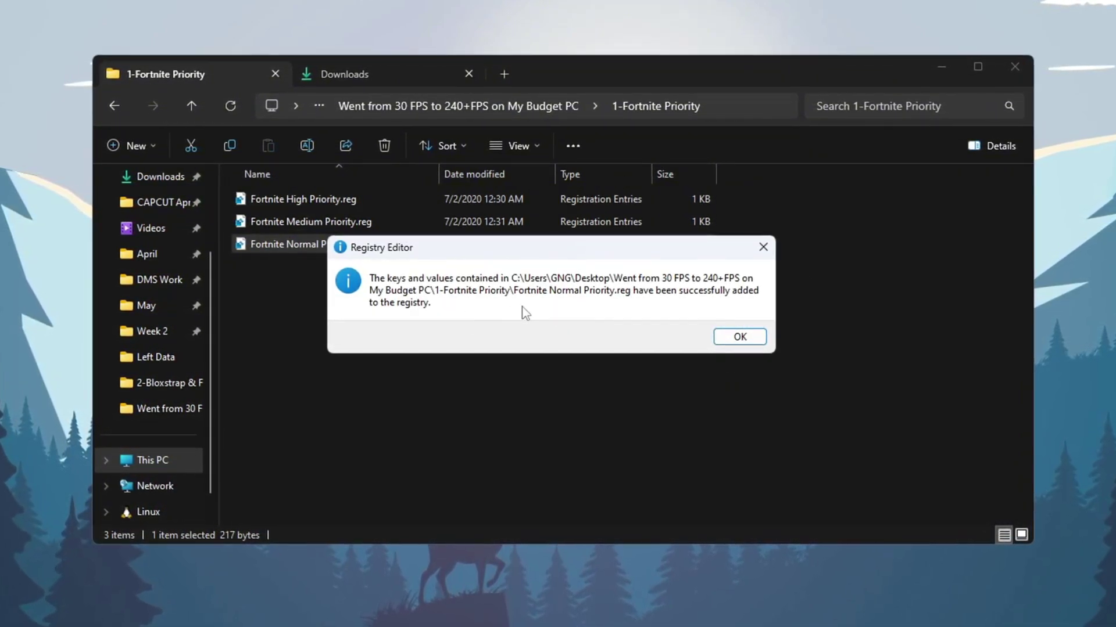
pyautogui.click(723, 343)
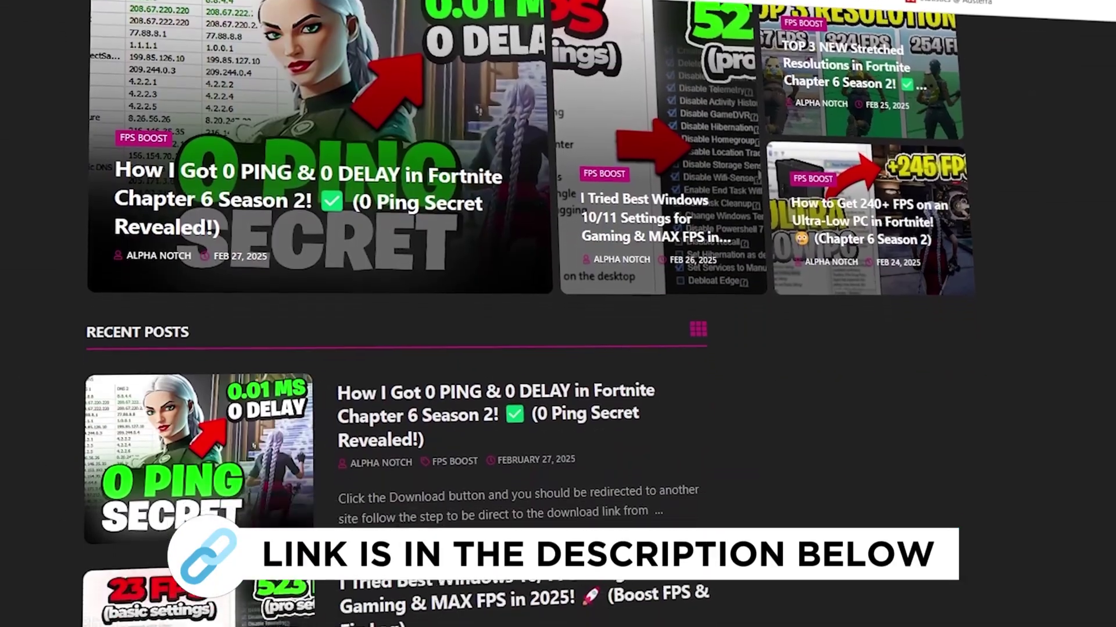
# - Scroll through the blog's recent Fortnite FPS-boost posts
pyautogui.scroll(-8, 395, 314)
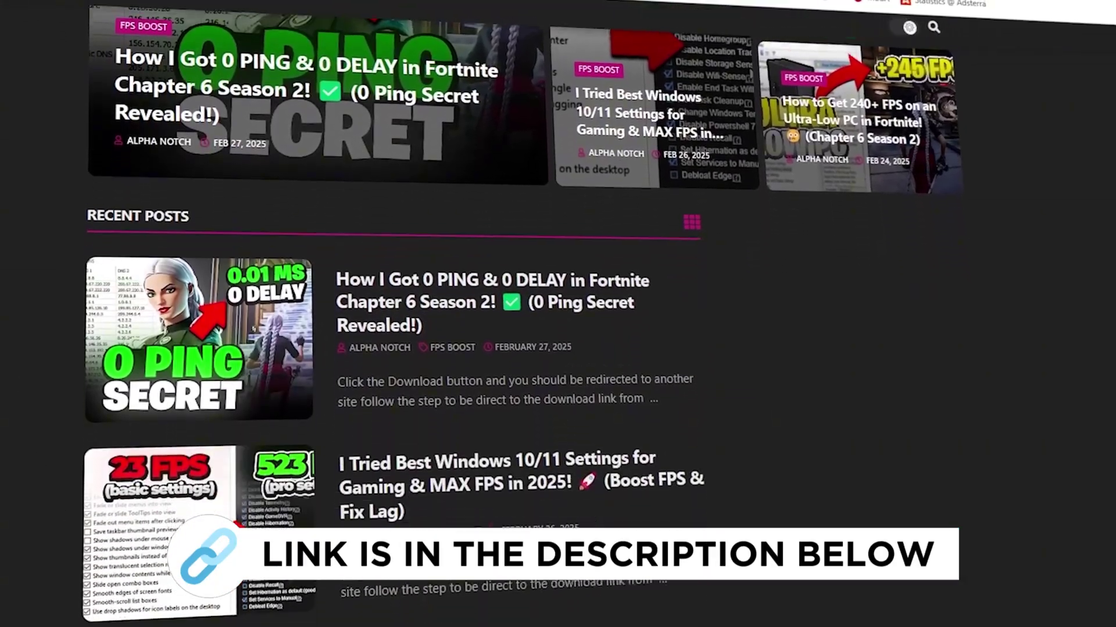
pyautogui.scroll(-5, 286, 187)
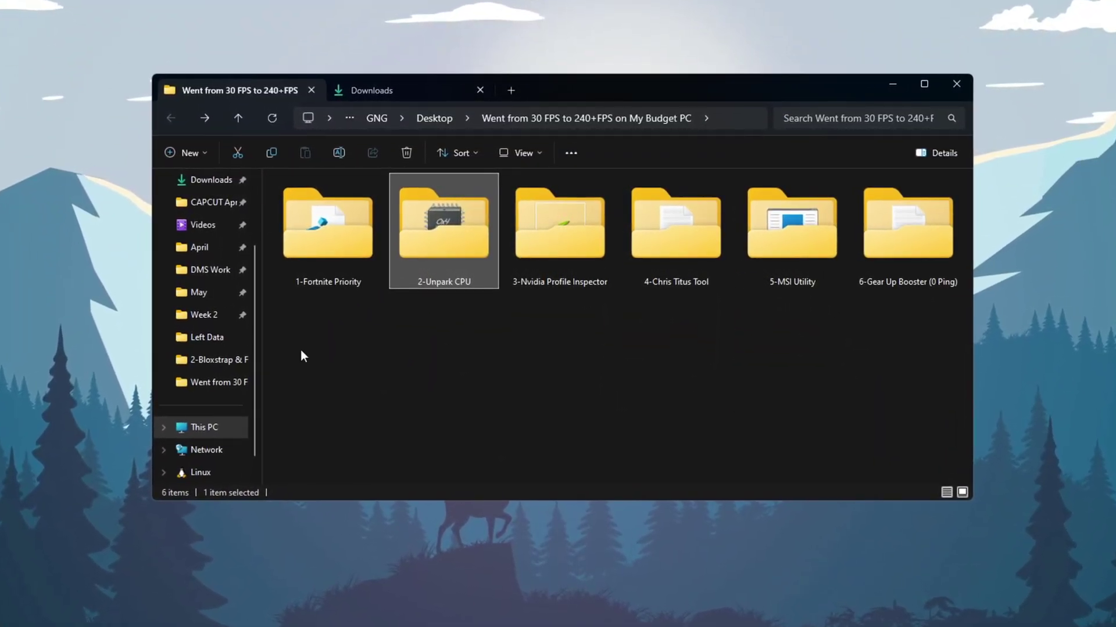
# - Open the 2-Unpark CPU folder and run UnparkCpu.exe as administrator
pyautogui.doubleClick(441, 232)
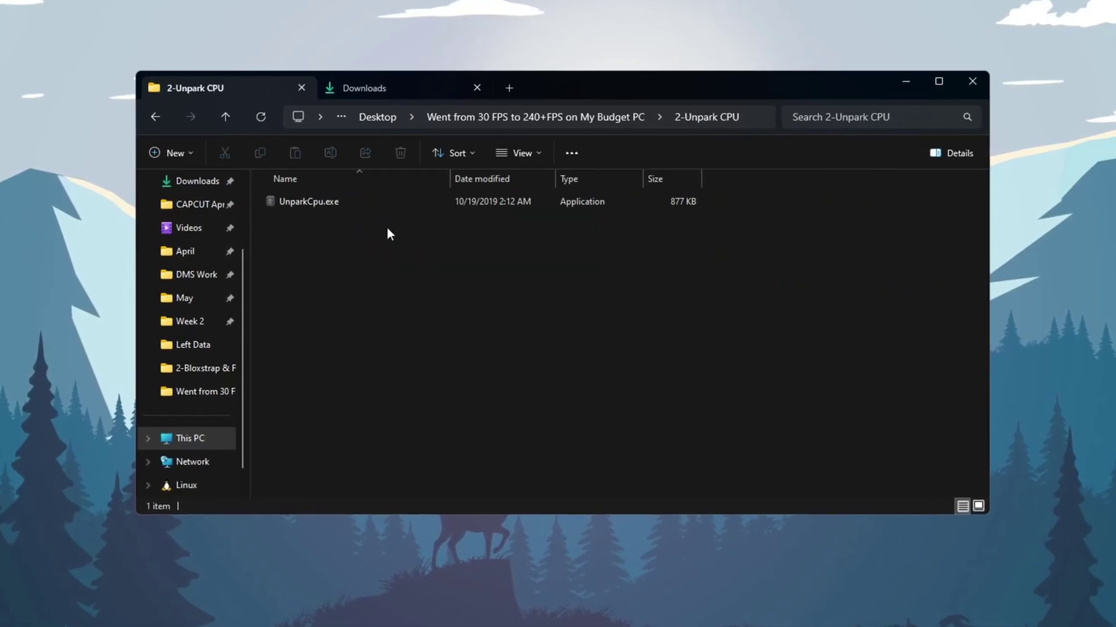
pyautogui.click(311, 204)
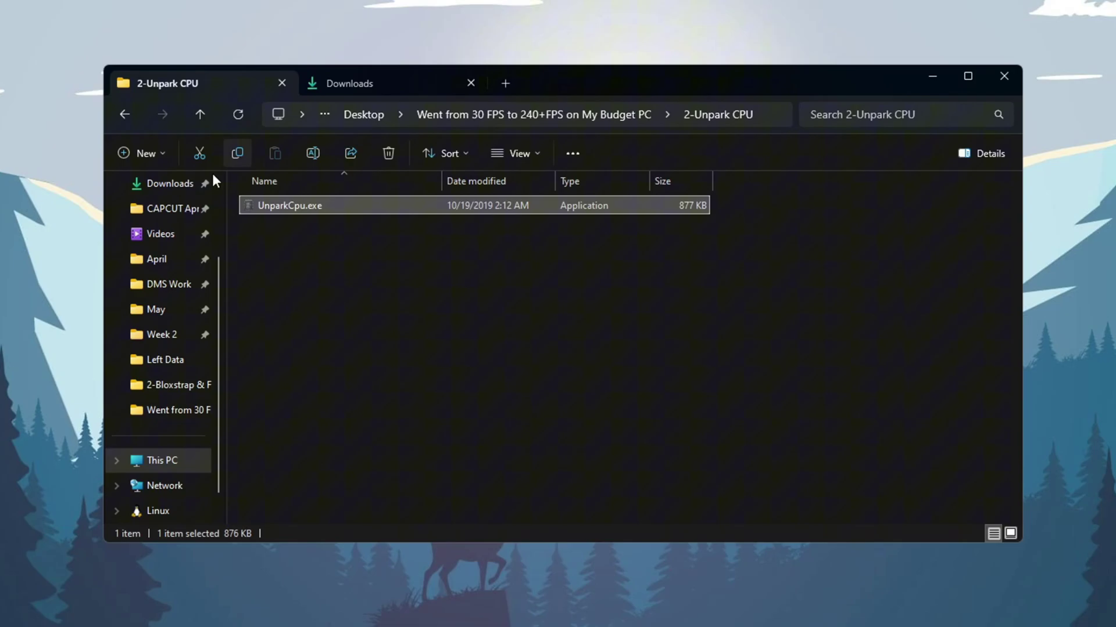
pyautogui.rightClick(307, 208)
pyautogui.click(330, 305)
pyautogui.click(956, 73)
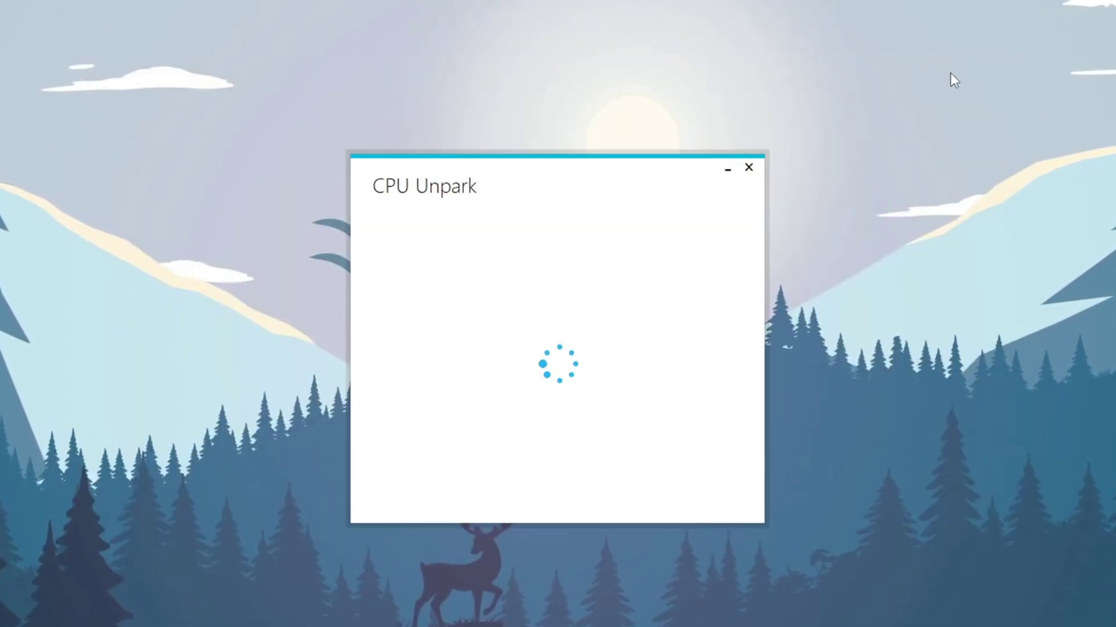
pyautogui.moveTo(586, 170); pyautogui.dragTo(576, 99)
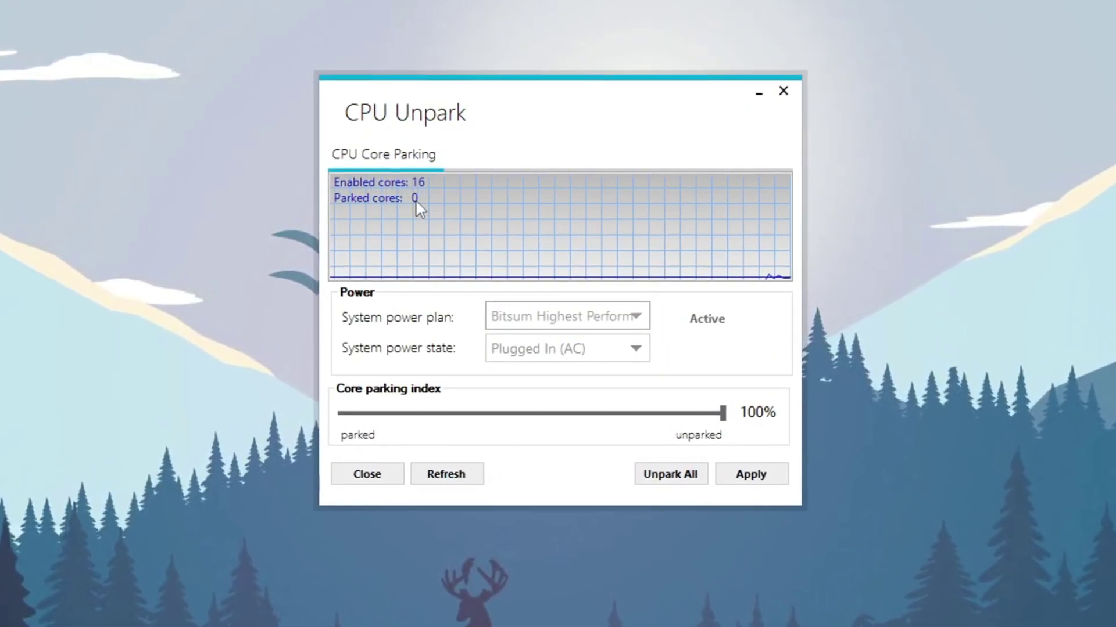
# - Unpark all CPU cores, keep the core parking index at 100% and apply
pyautogui.click(660, 479)
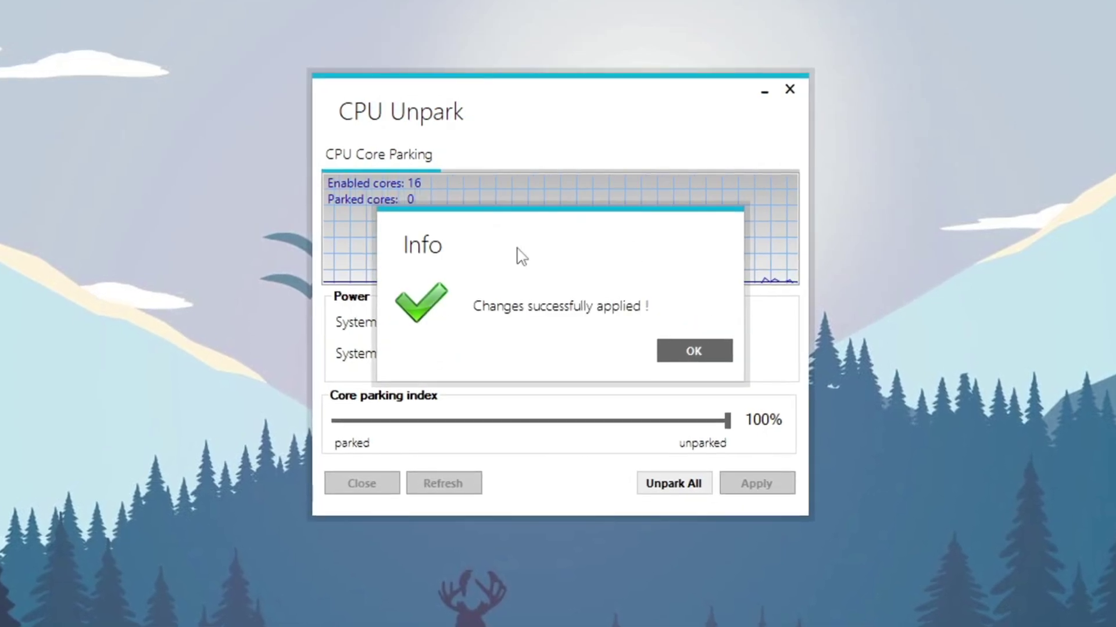
pyautogui.click(695, 350)
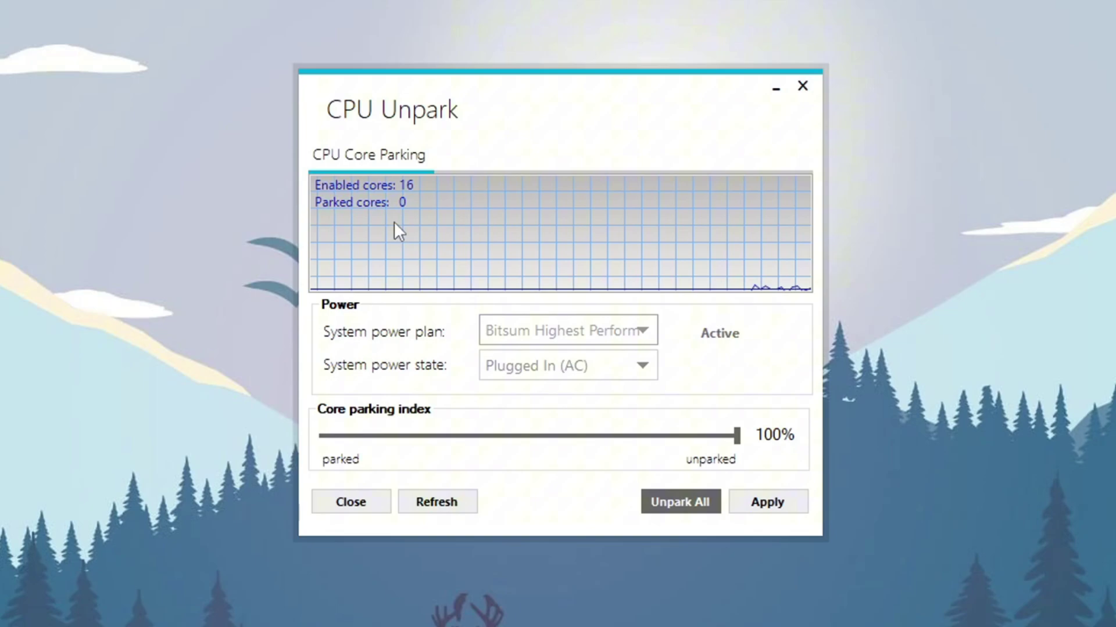
pyautogui.moveTo(736, 437)
pyautogui.mouseDown()
pyautogui.moveTo(552, 447)
pyautogui.moveTo(738, 437)
pyautogui.mouseUp()
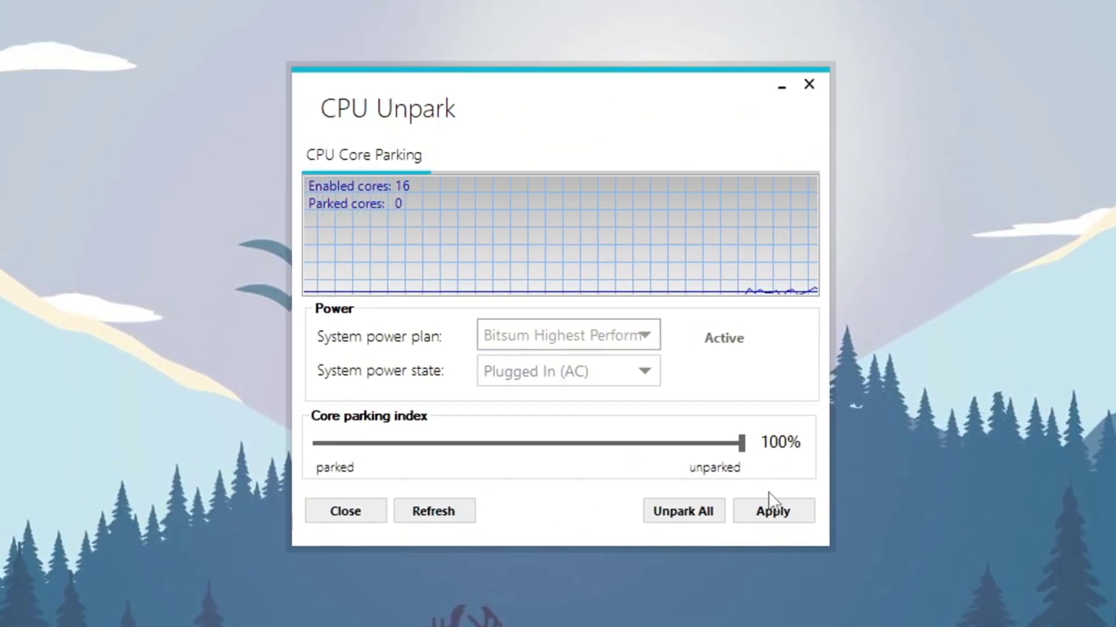
pyautogui.click(771, 499)
pyautogui.click(709, 370)
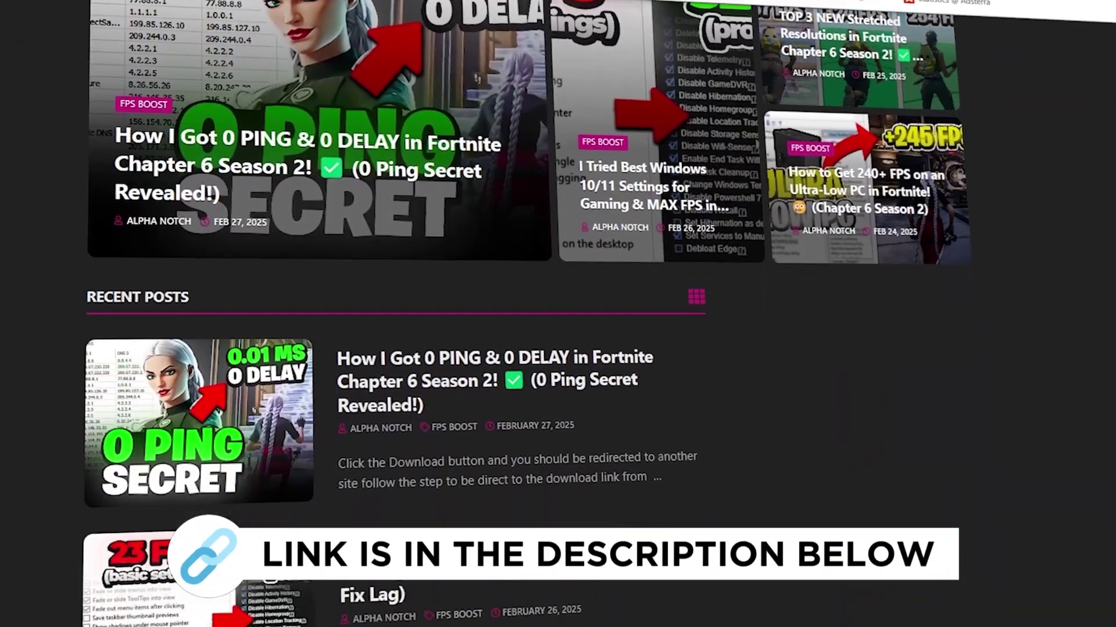
pyautogui.scroll(-8, 558, 314)
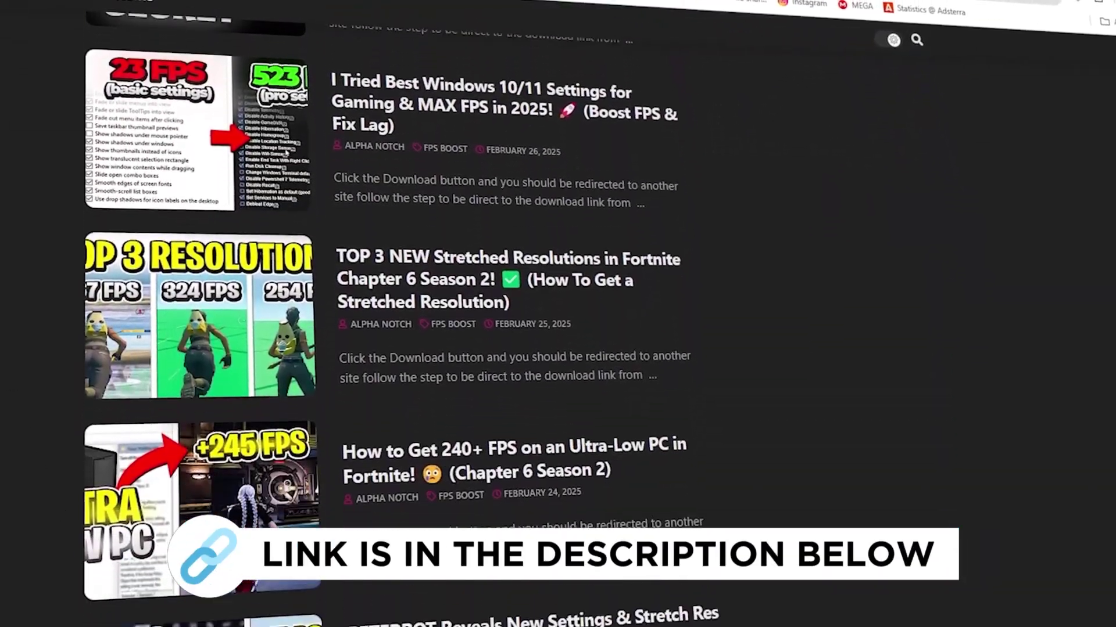
pyautogui.scroll(-5, 558, 314)
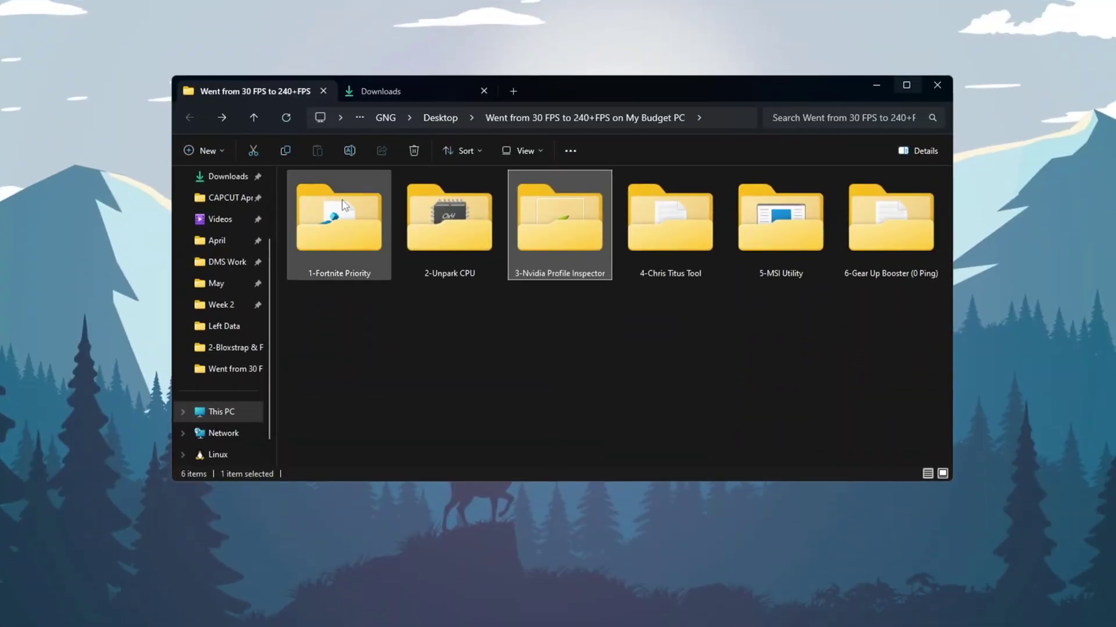
# - Open the 3-Nvidia Profile Inspector folder and select nvidiaProfileInspector.exe
pyautogui.doubleClick(562, 235)
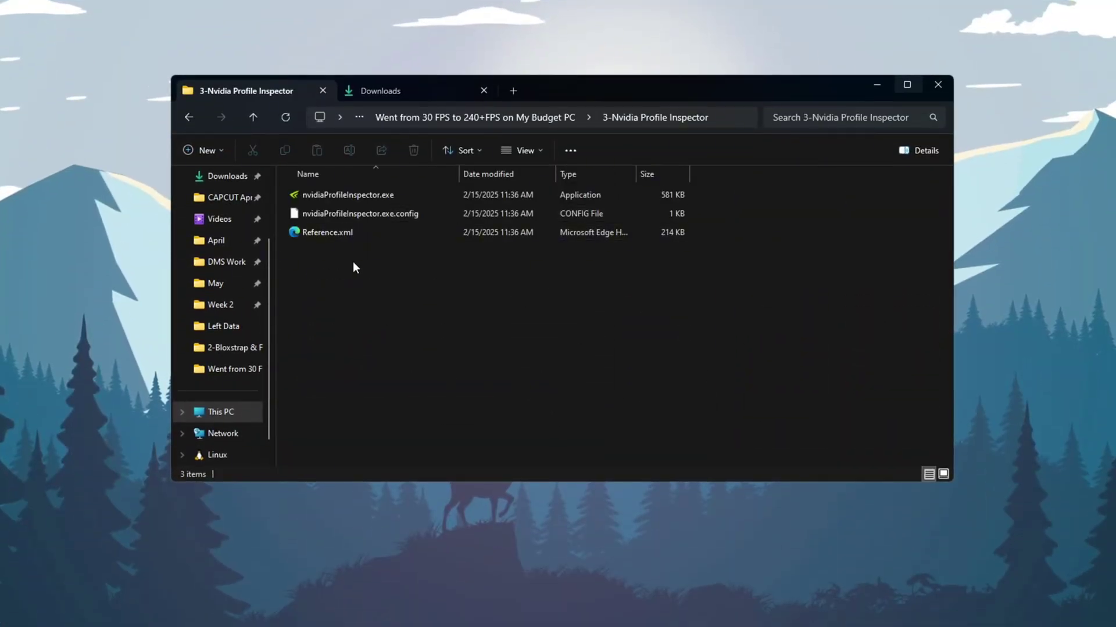
pyautogui.click(331, 196)
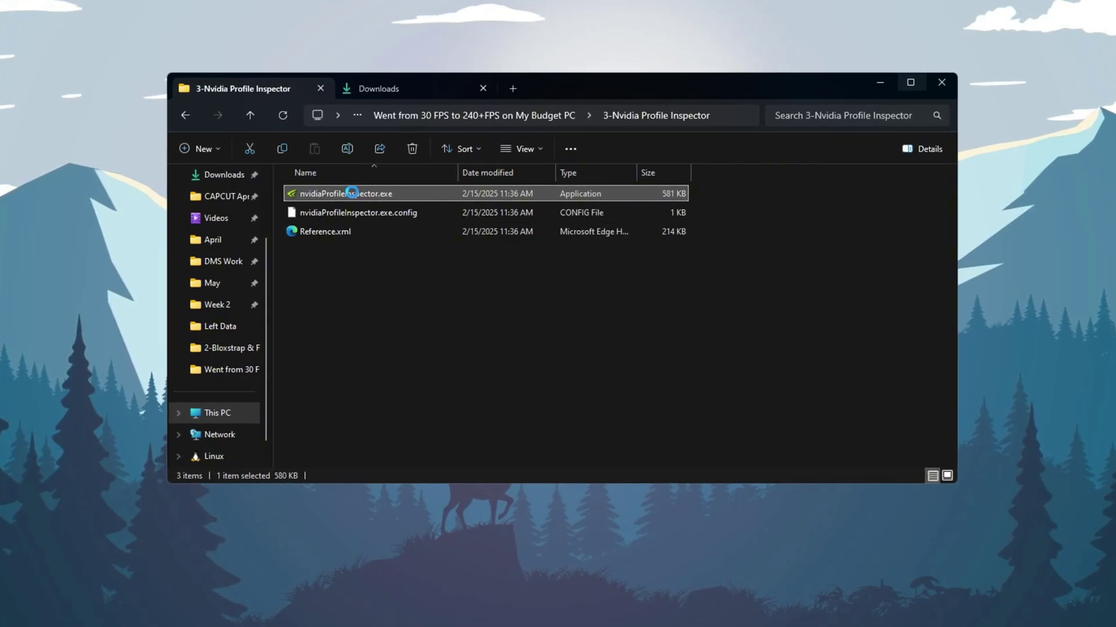
# - Search 'fort' and load the Fortnite driver profile, closing the Import options unused
pyautogui.write('fort')
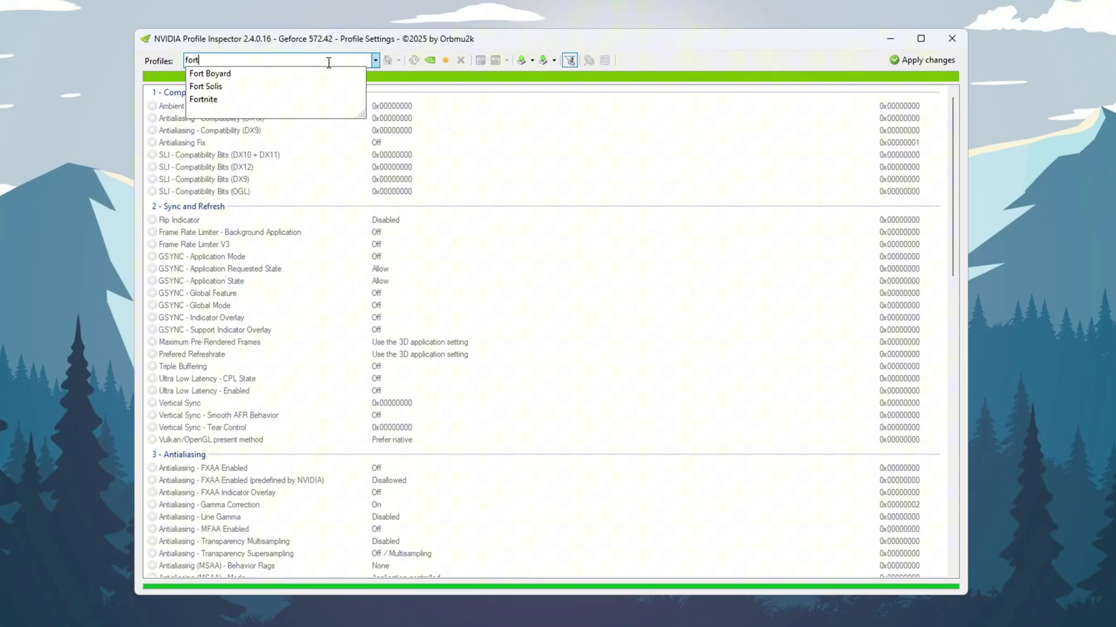
pyautogui.click(323, 104)
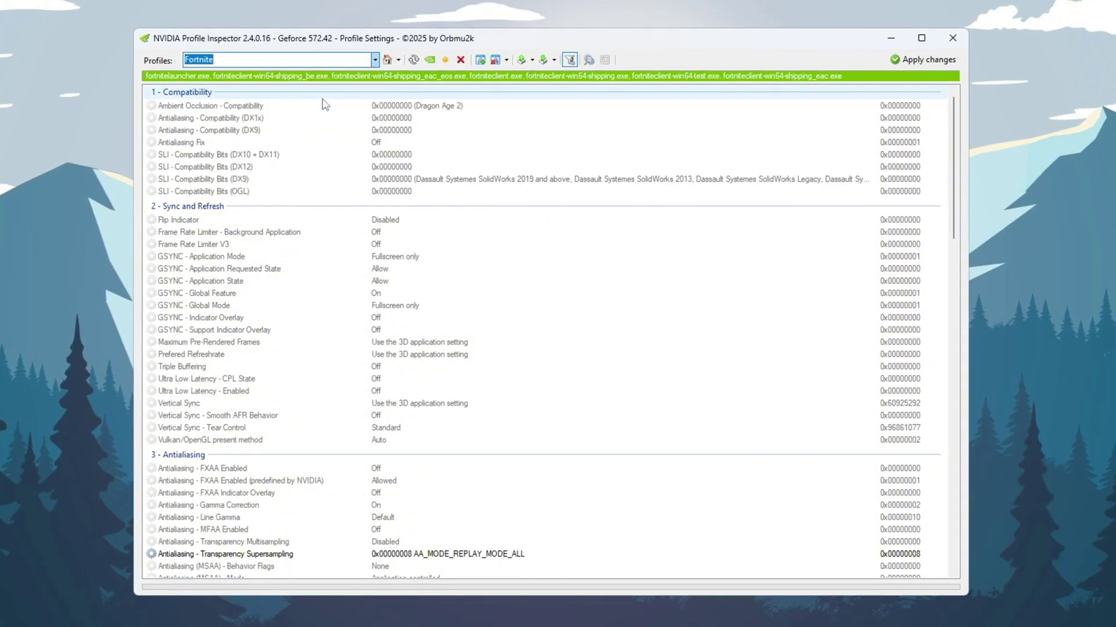
pyautogui.click(551, 59)
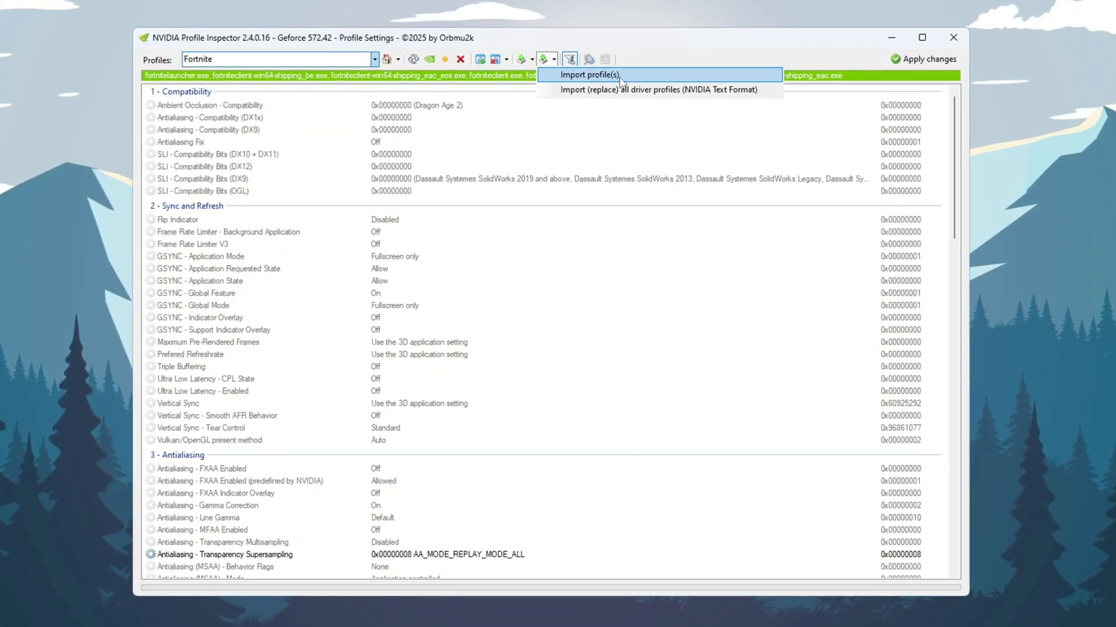
pyautogui.click(416, 144)
# - Scroll down the Fortnite profile and inspect the Transparency Supersampling setting
pyautogui.scroll(-3, 401, 186)
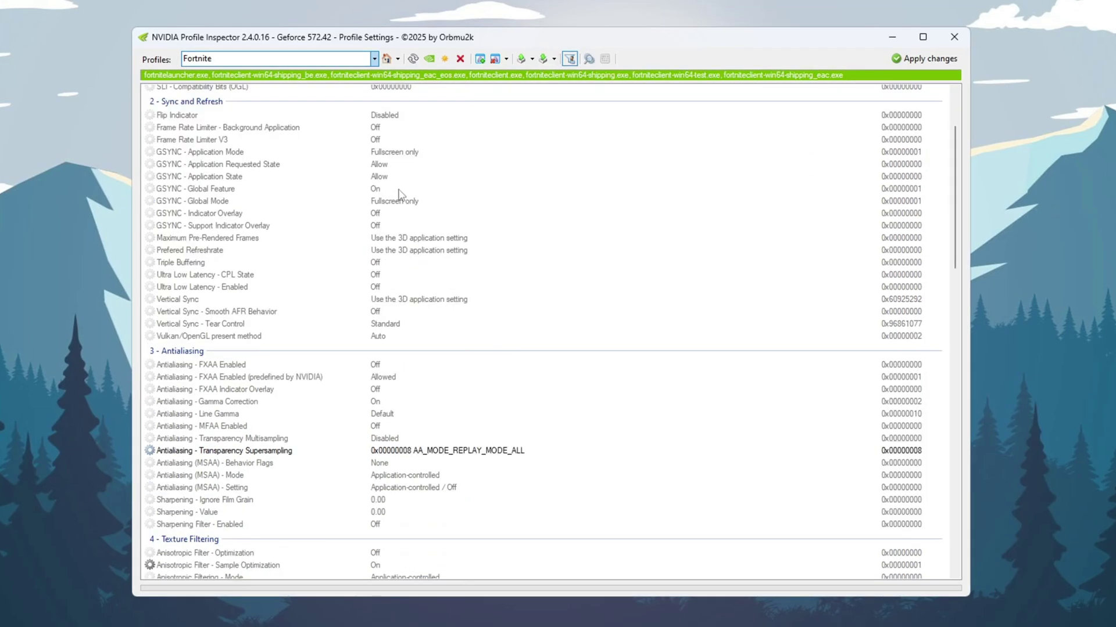
pyautogui.scroll(-5, 399, 194)
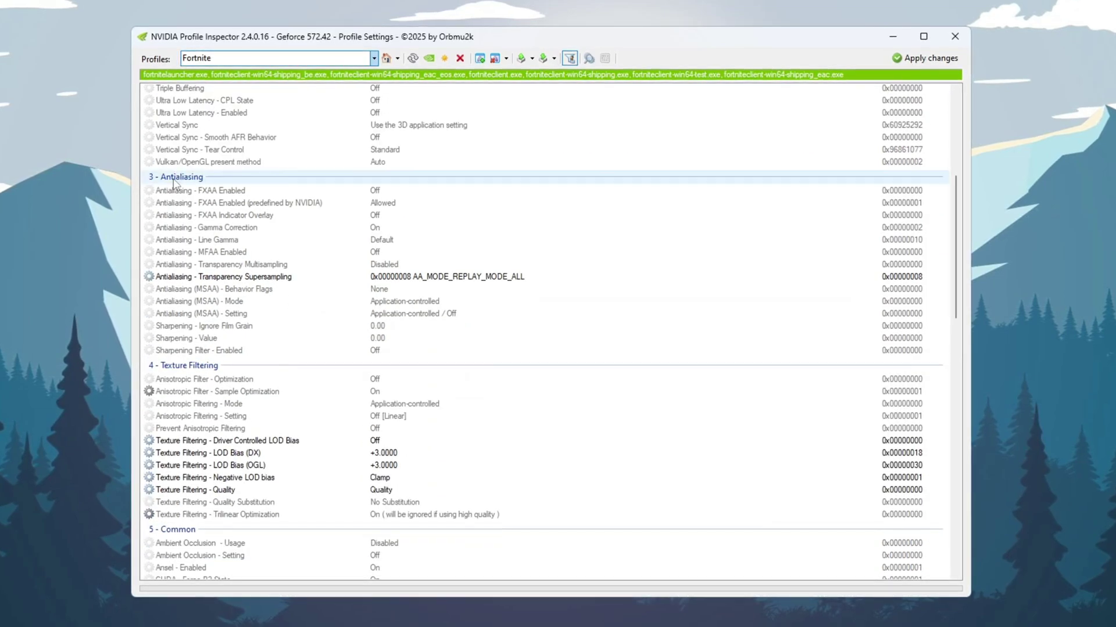
pyautogui.scroll(-2, 180, 183)
pyautogui.click(184, 206)
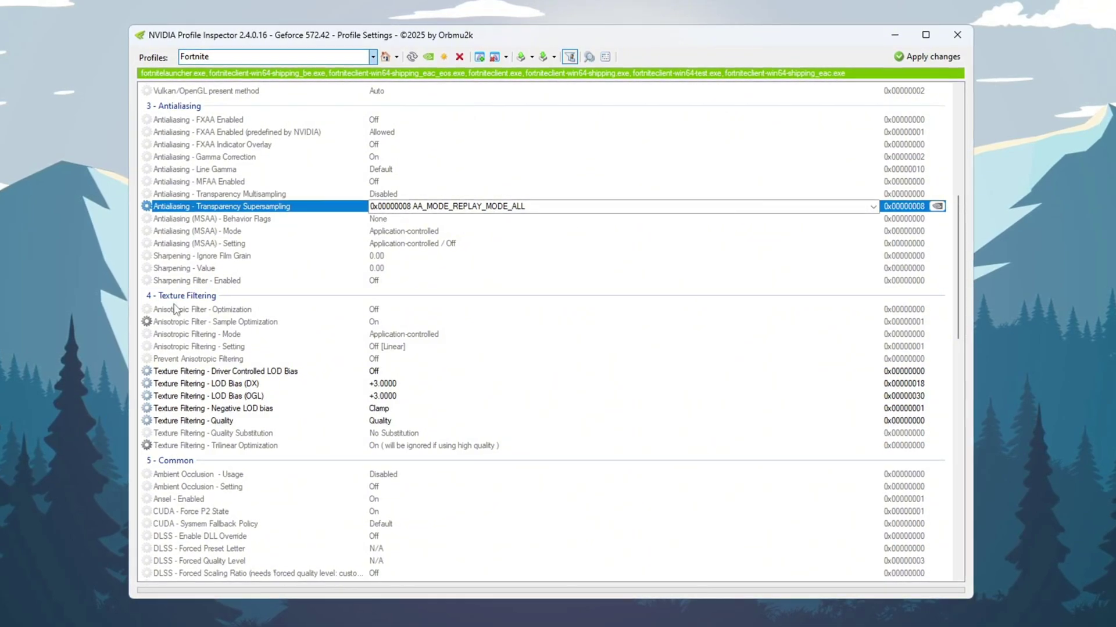
pyautogui.scroll(-3, 246, 292)
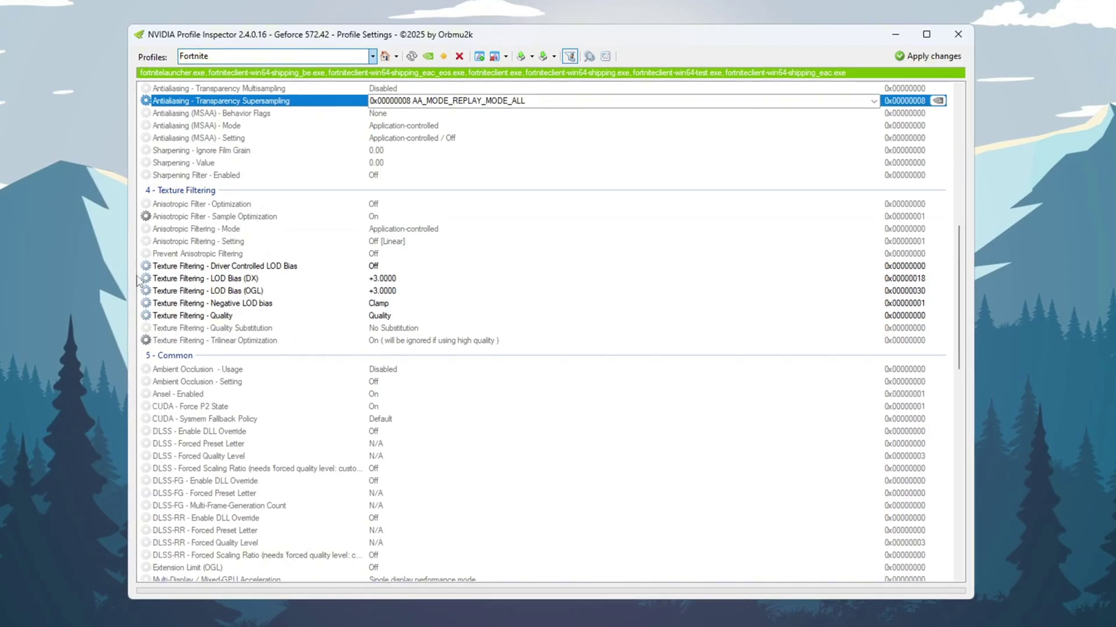
pyautogui.click(204, 266)
pyautogui.click(199, 280)
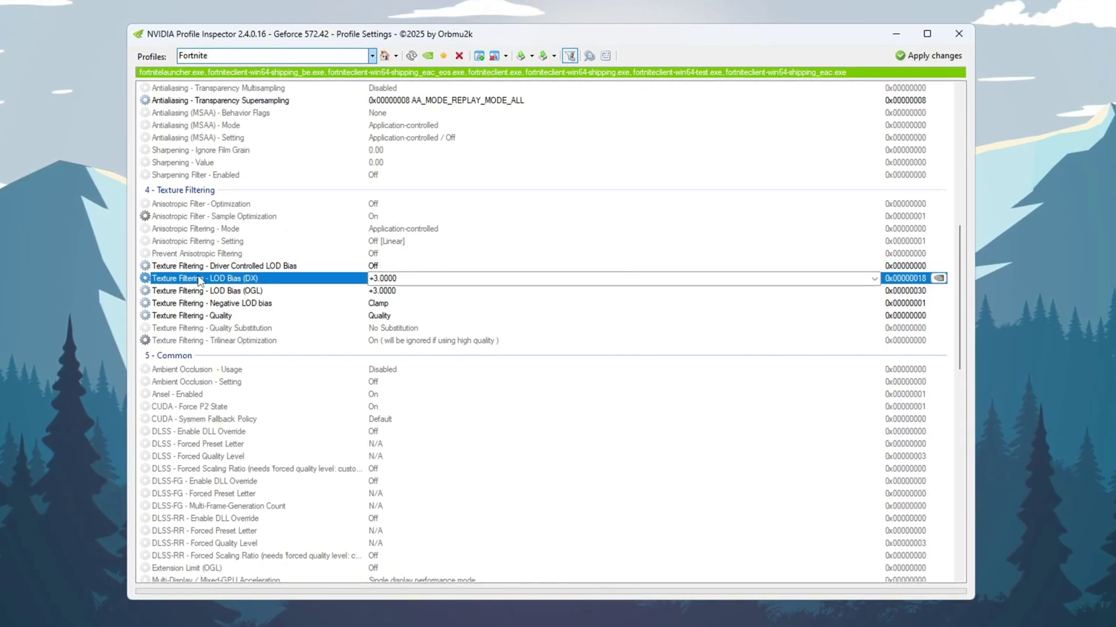
pyautogui.click(197, 292)
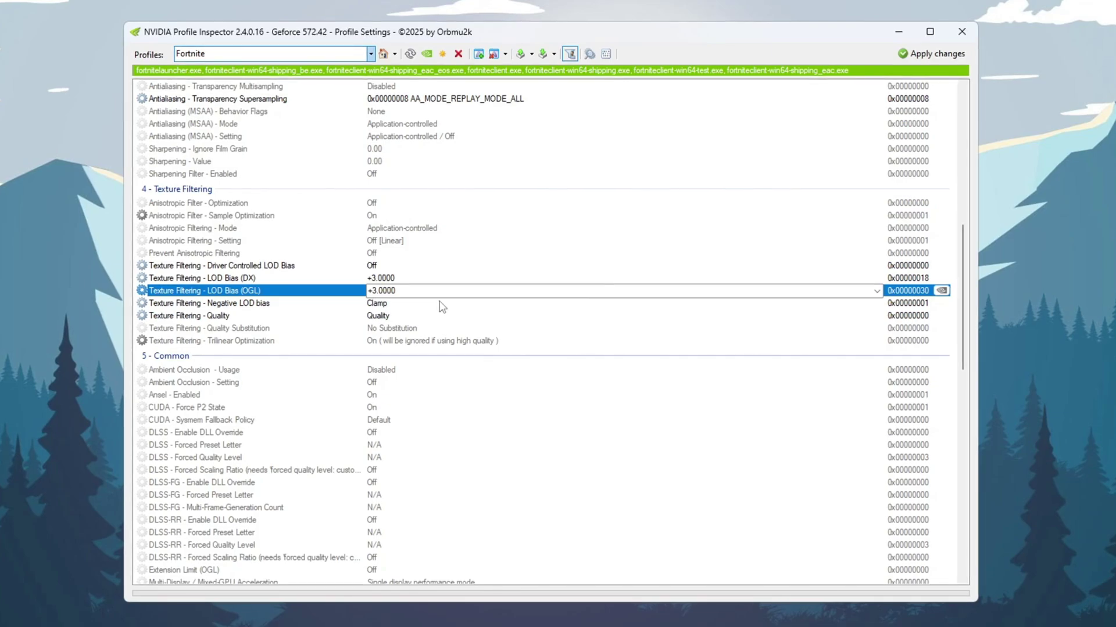
pyautogui.click(188, 305)
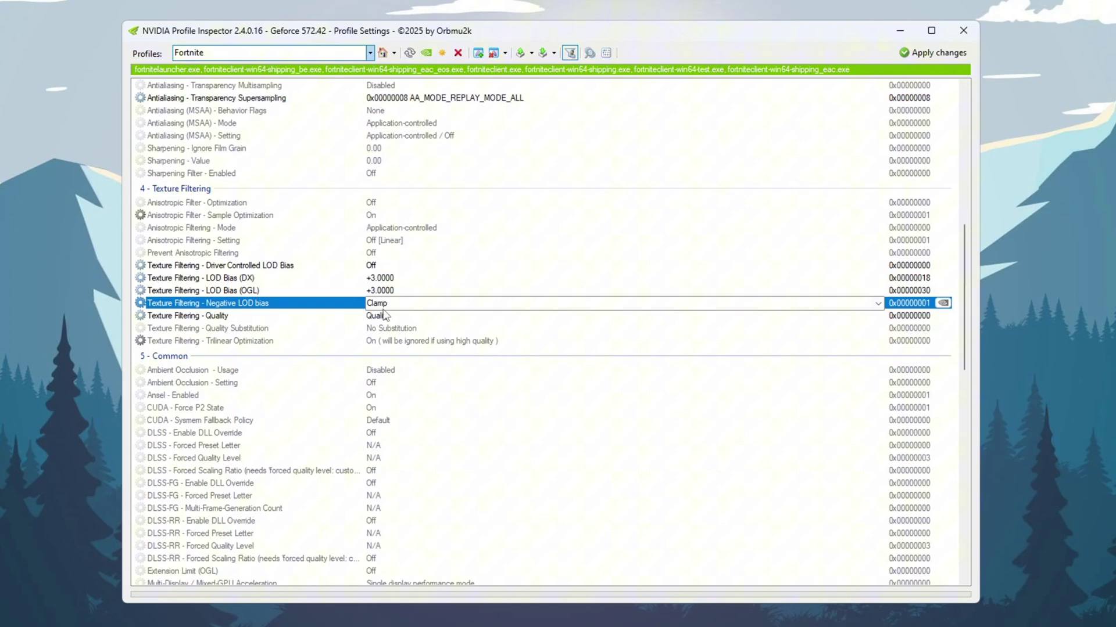
pyautogui.click(168, 316)
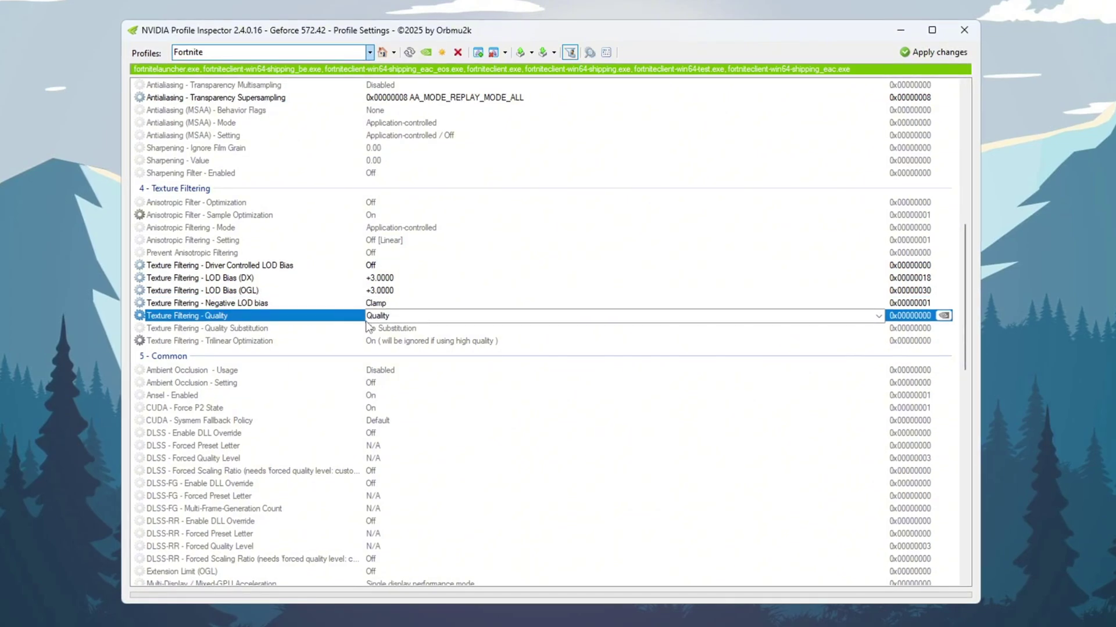
pyautogui.scroll(-8, 262, 305)
# - Choose Optimal performance for Power Management - Mode in the Fortnite profile
pyautogui.click(201, 324)
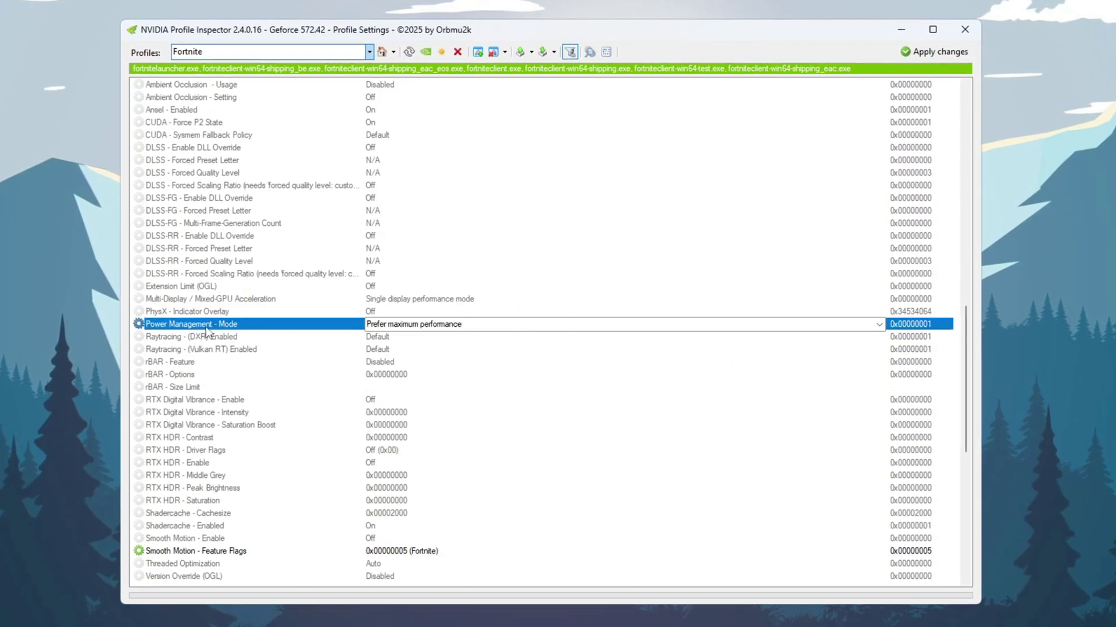
pyautogui.click(878, 324)
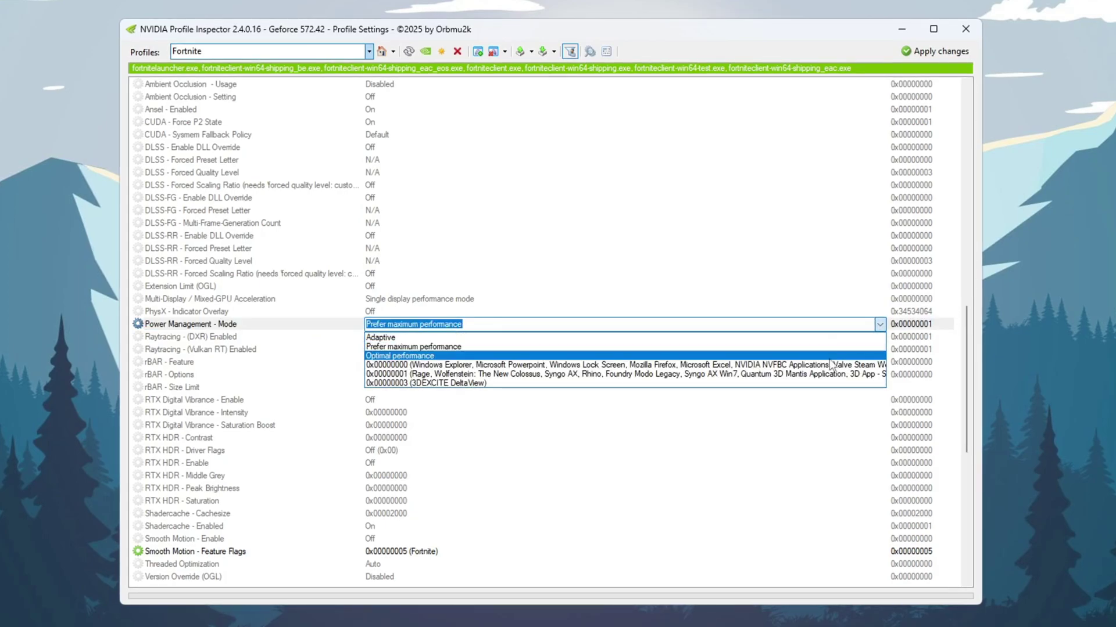
pyautogui.click(707, 349)
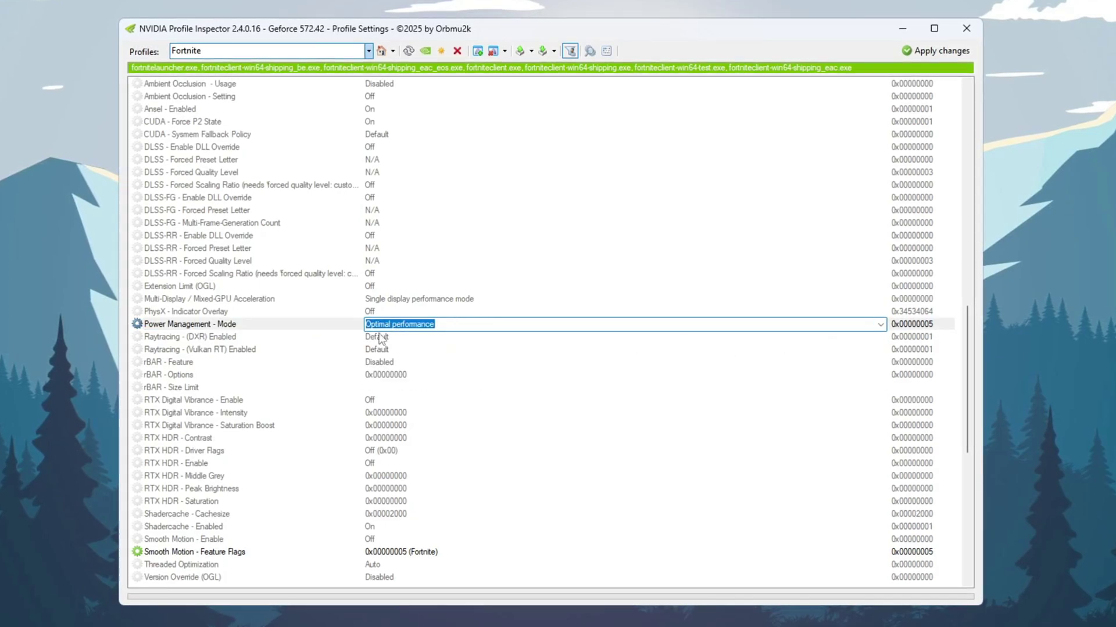
pyautogui.click(537, 336)
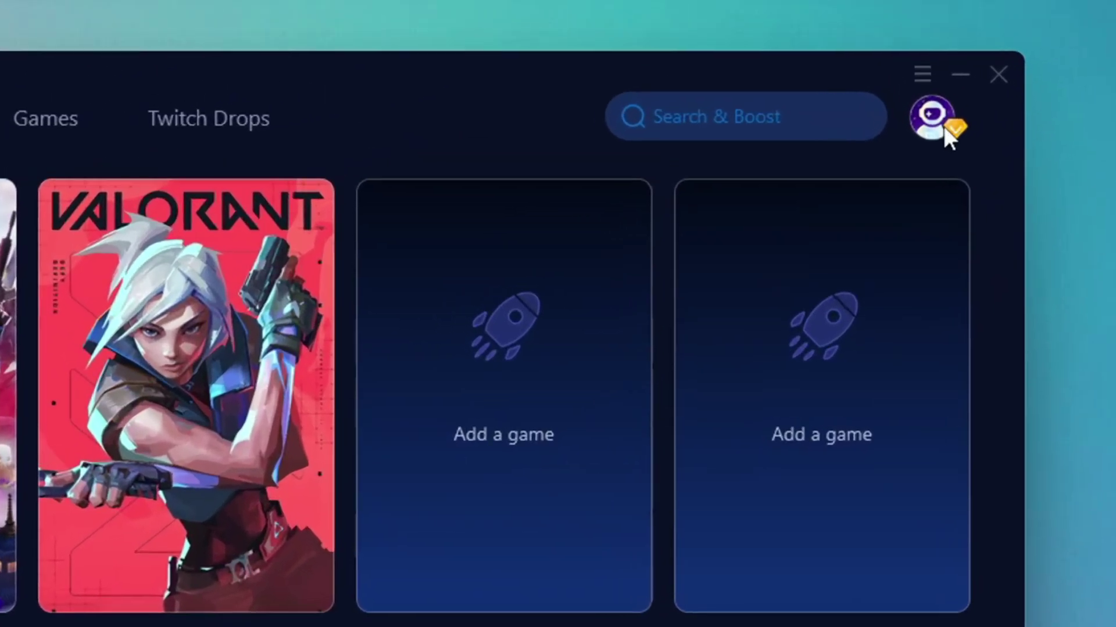
pyautogui.click(920, 116)
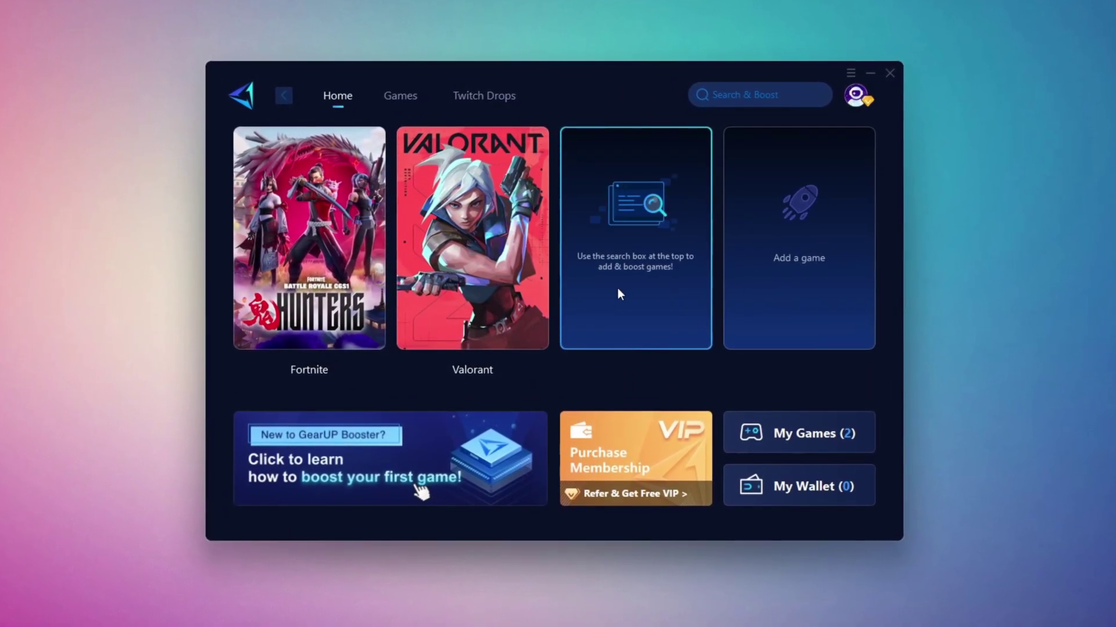
pyautogui.click(400, 96)
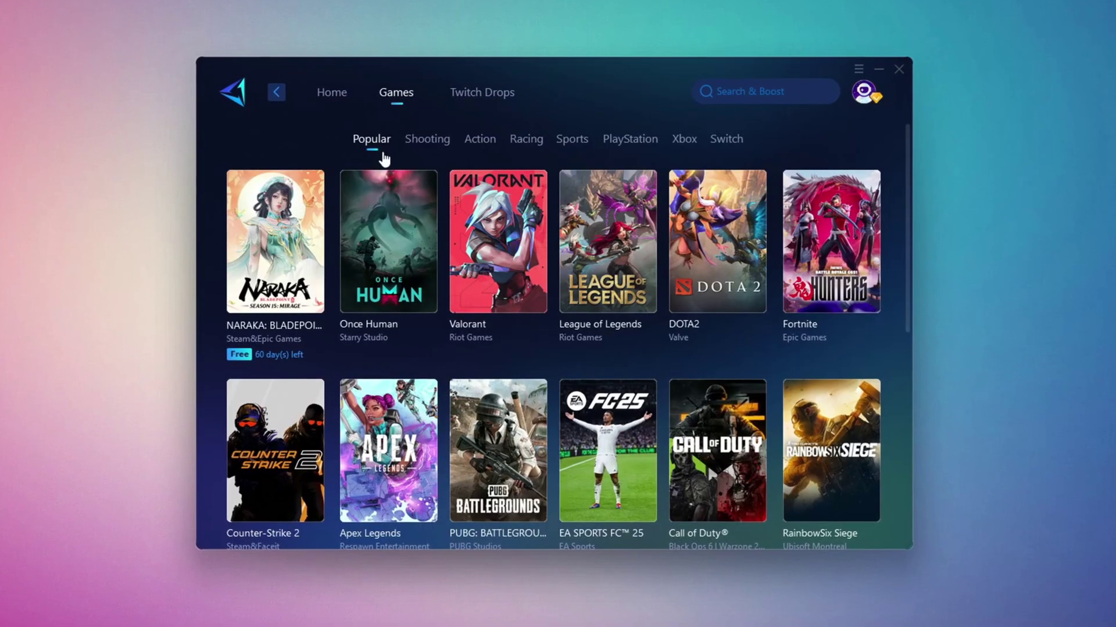
pyautogui.scroll(-5, 616, 280)
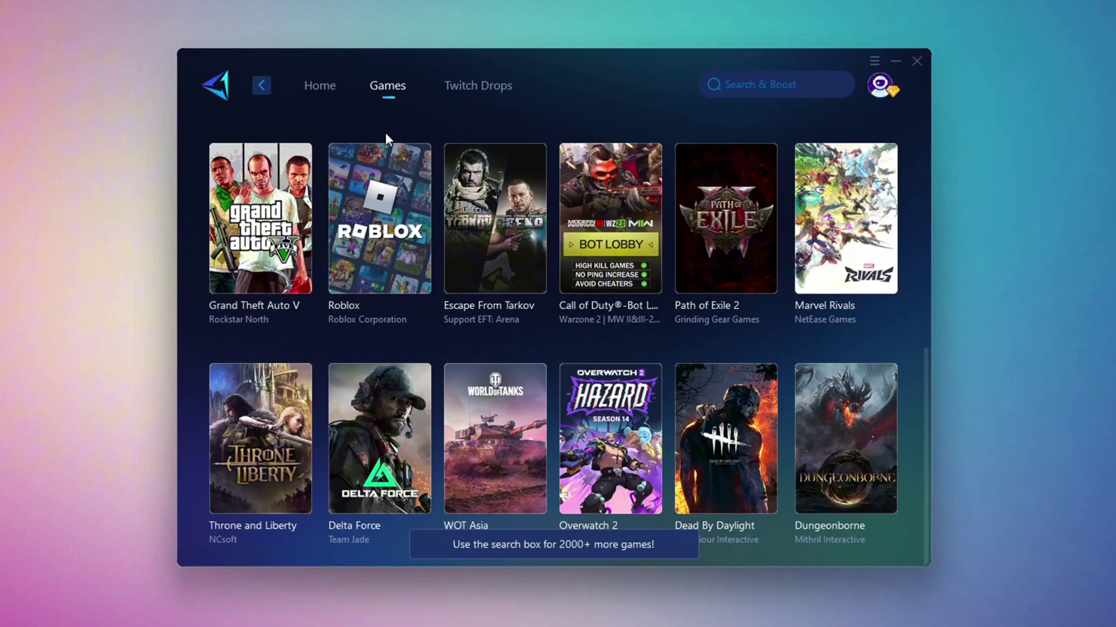
pyautogui.click(319, 88)
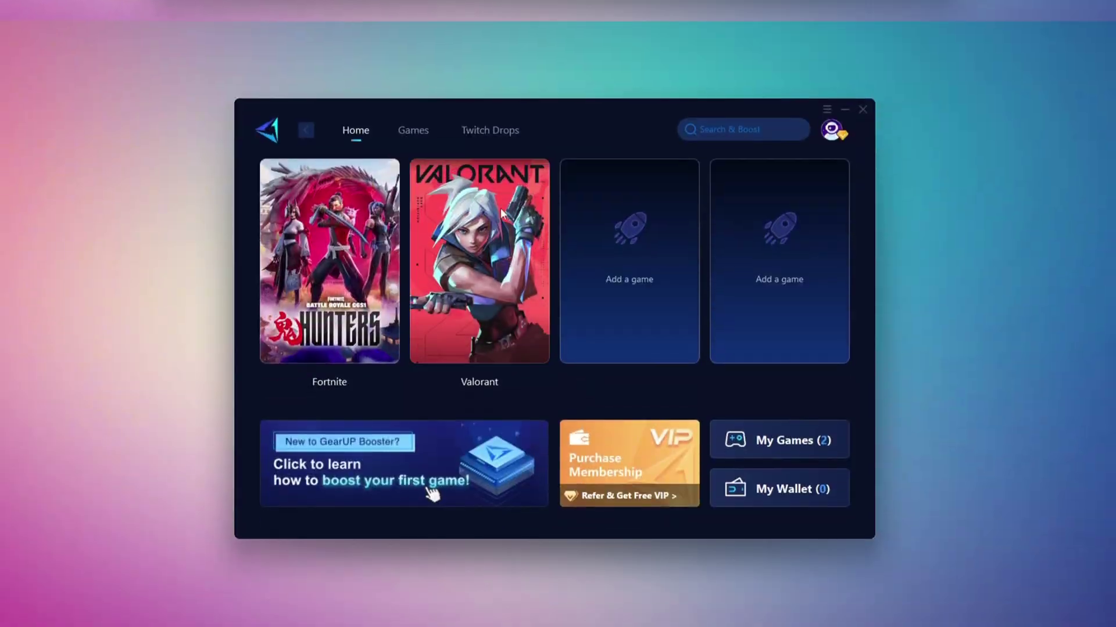
pyautogui.moveTo(352, 282)
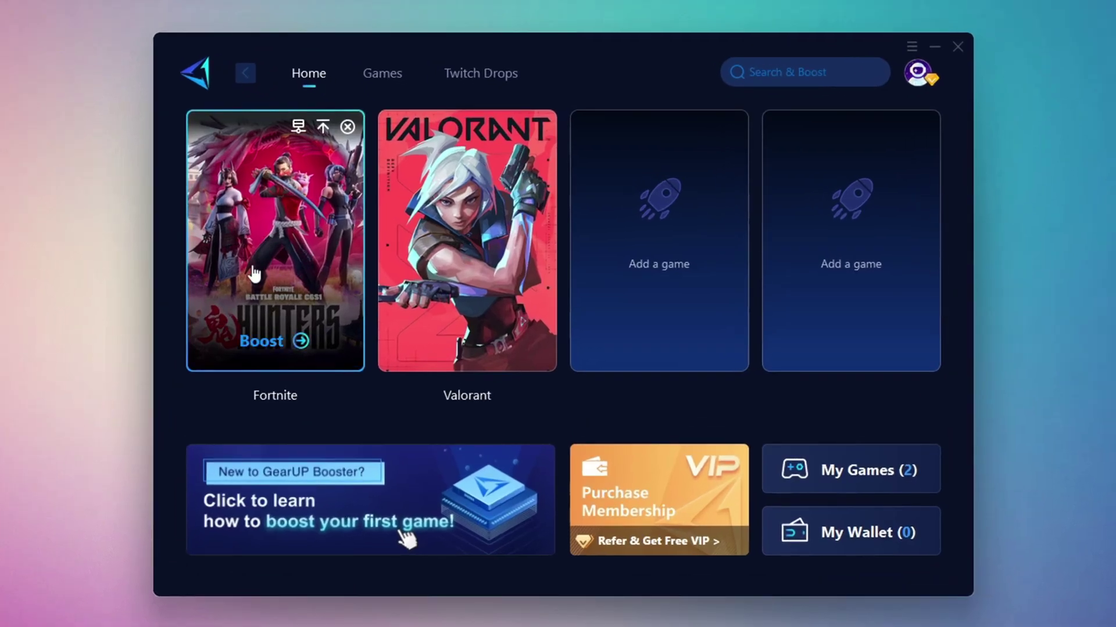
# - Boost Fortnite on the unchanged Middle East region and bring up its Auto node list
pyautogui.click(265, 341)
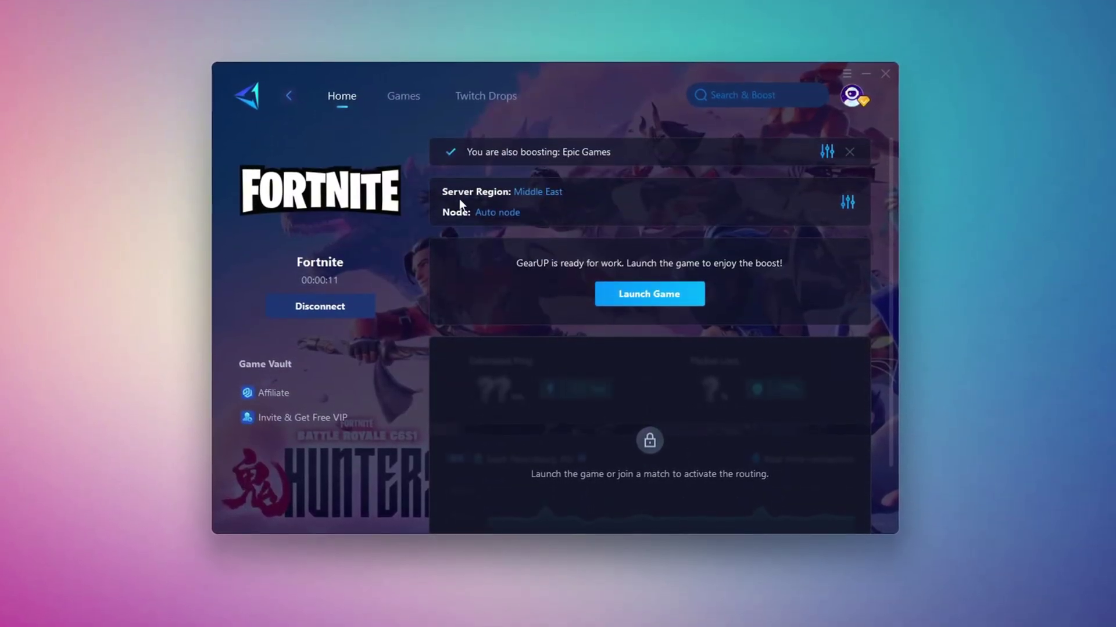
pyautogui.click(538, 193)
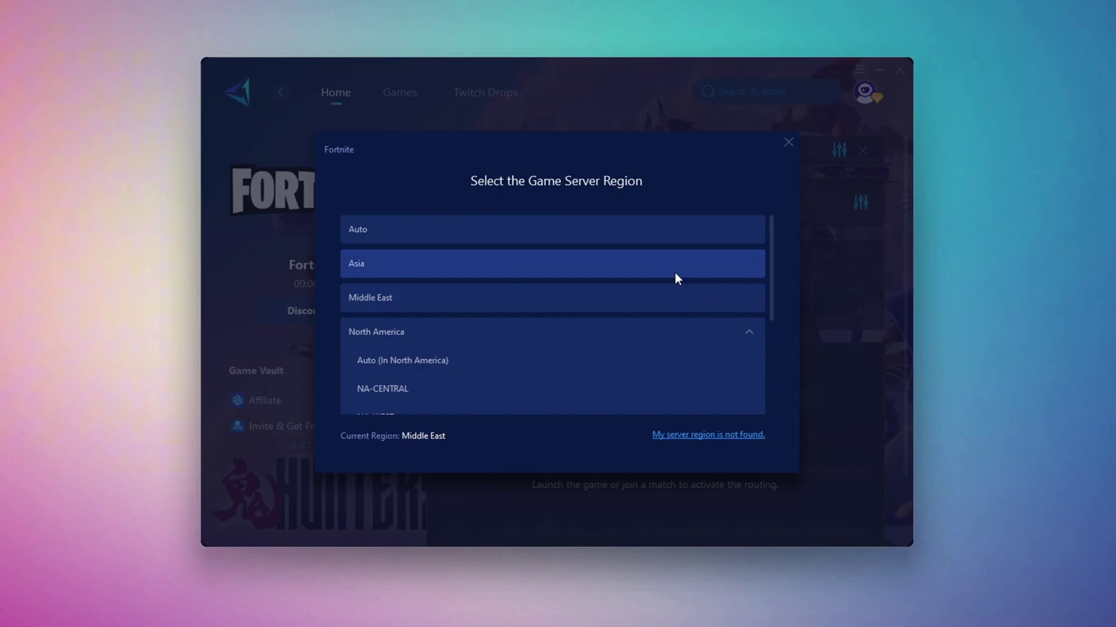
pyautogui.click(789, 145)
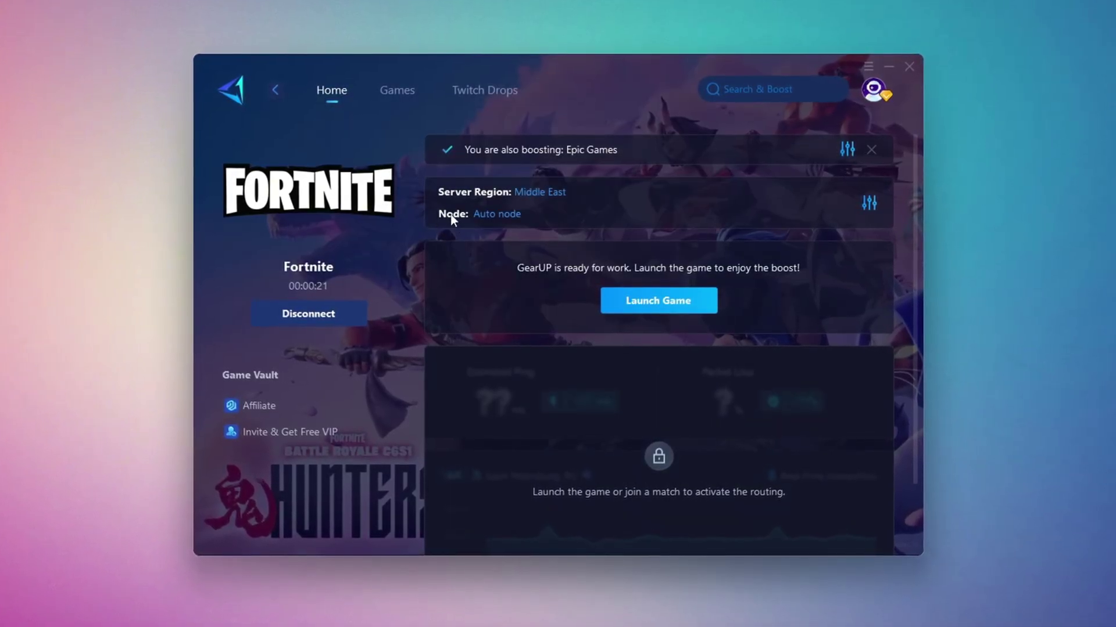
pyautogui.click(494, 214)
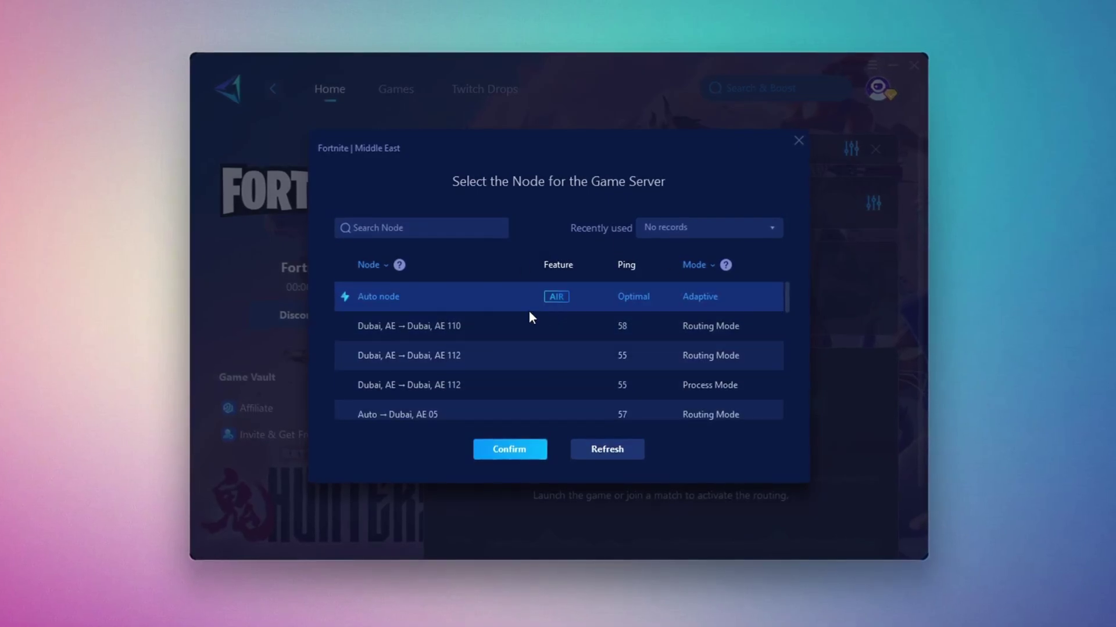
# - Keep Auto node, close the node list, then close the booster window to get the Minimize/Quit prompt
pyautogui.scroll(-1, 530, 325)
pyautogui.scroll(1, 611, 343)
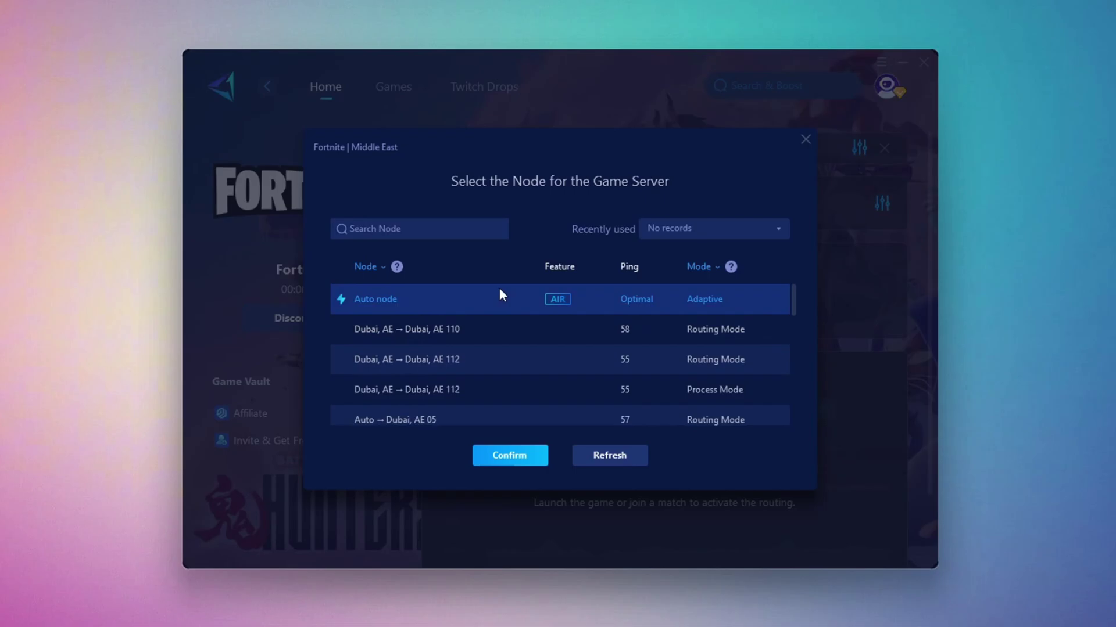
pyautogui.click(806, 140)
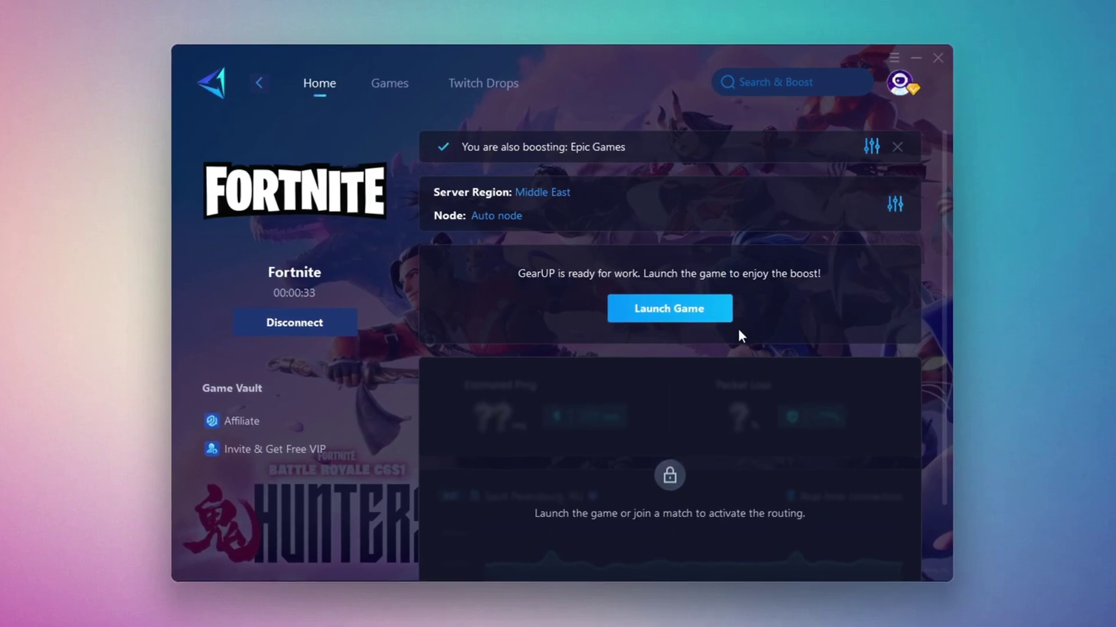
pyautogui.click(941, 57)
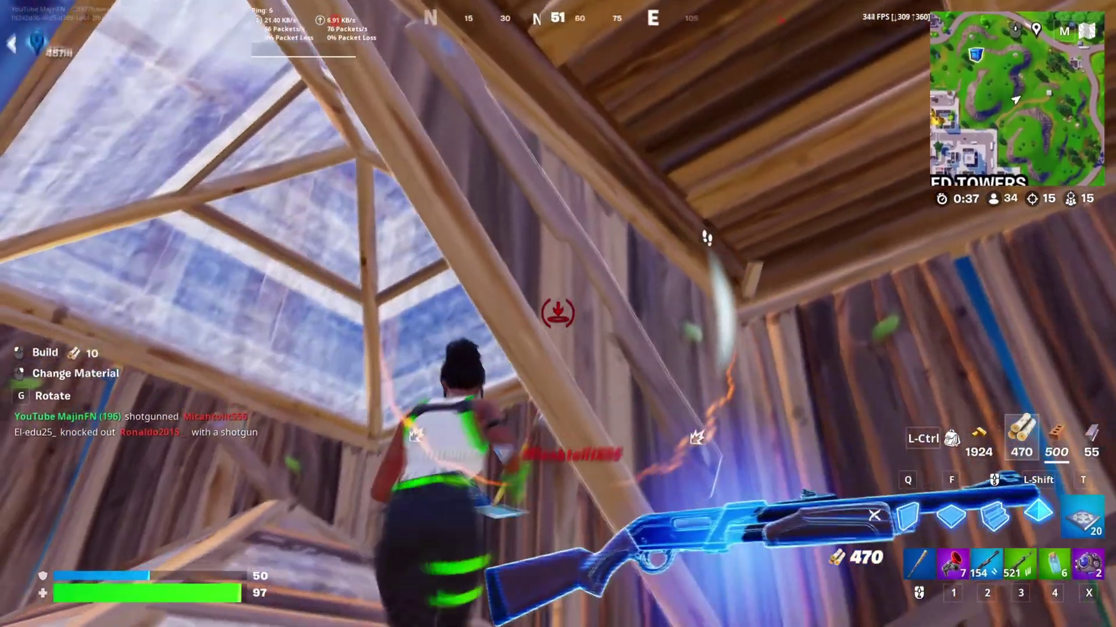
# - Down the opponent with the pump shotgun, then switch to the pulse rifle and keep firing
pyautogui.press('2')
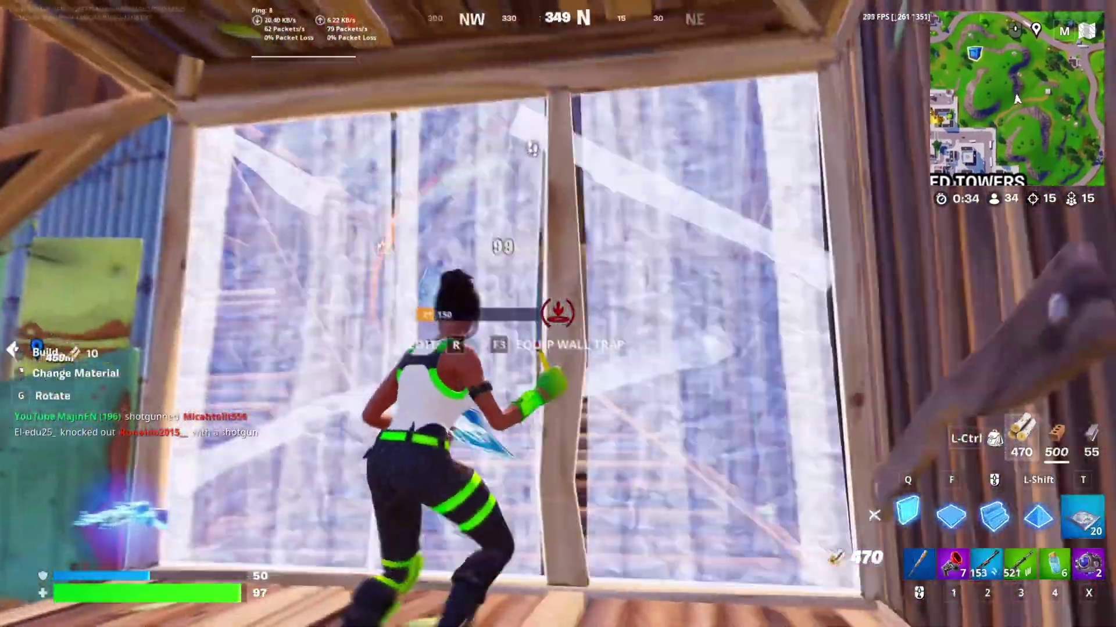
pyautogui.click(558, 314)
pyautogui.press('3')
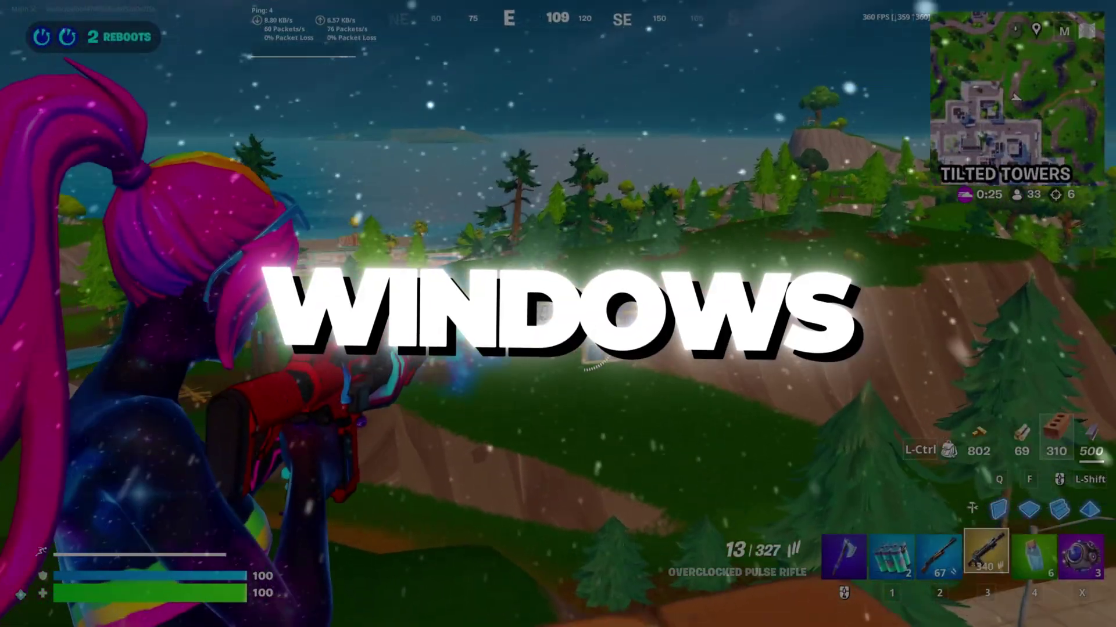
pyautogui.click(558, 313)
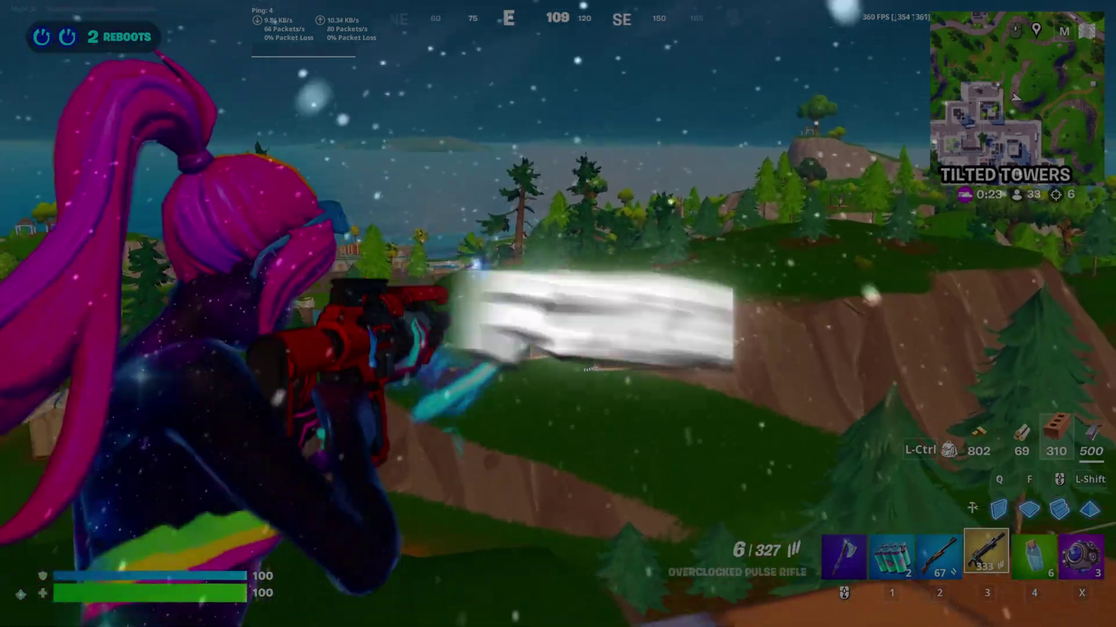
pyautogui.click(557, 313)
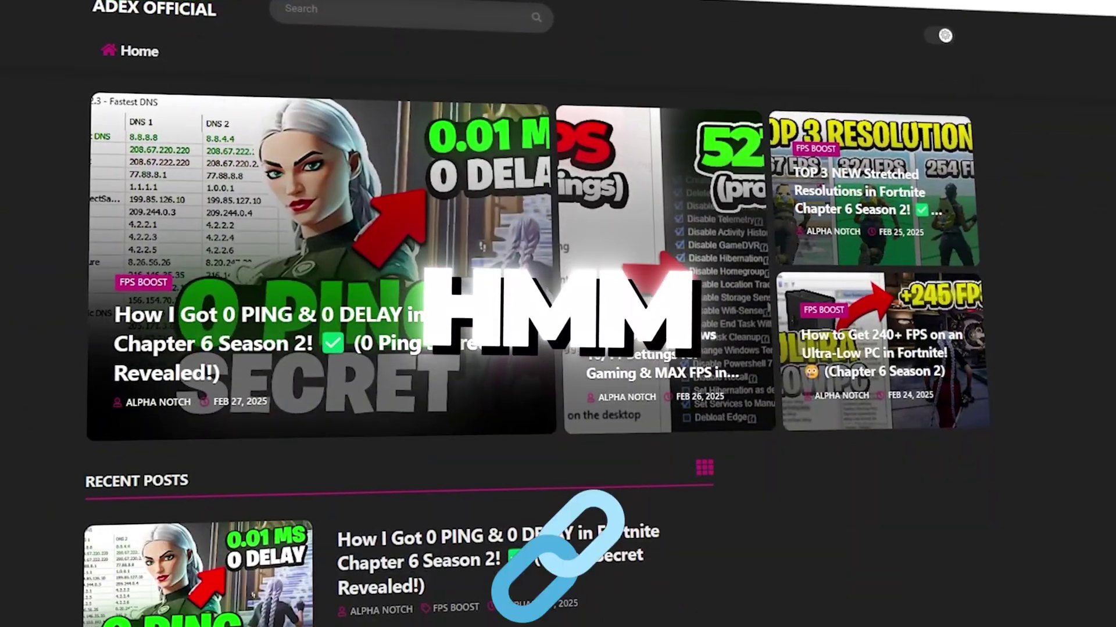
pyautogui.scroll(-7, 558, 314)
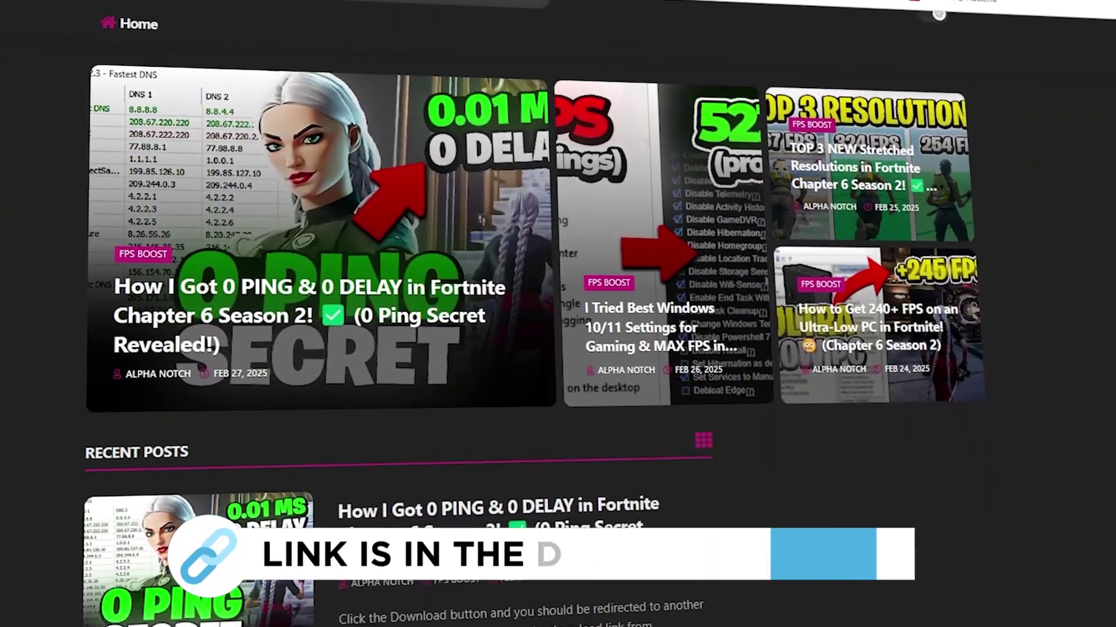
pyautogui.scroll(-8, 558, 313)
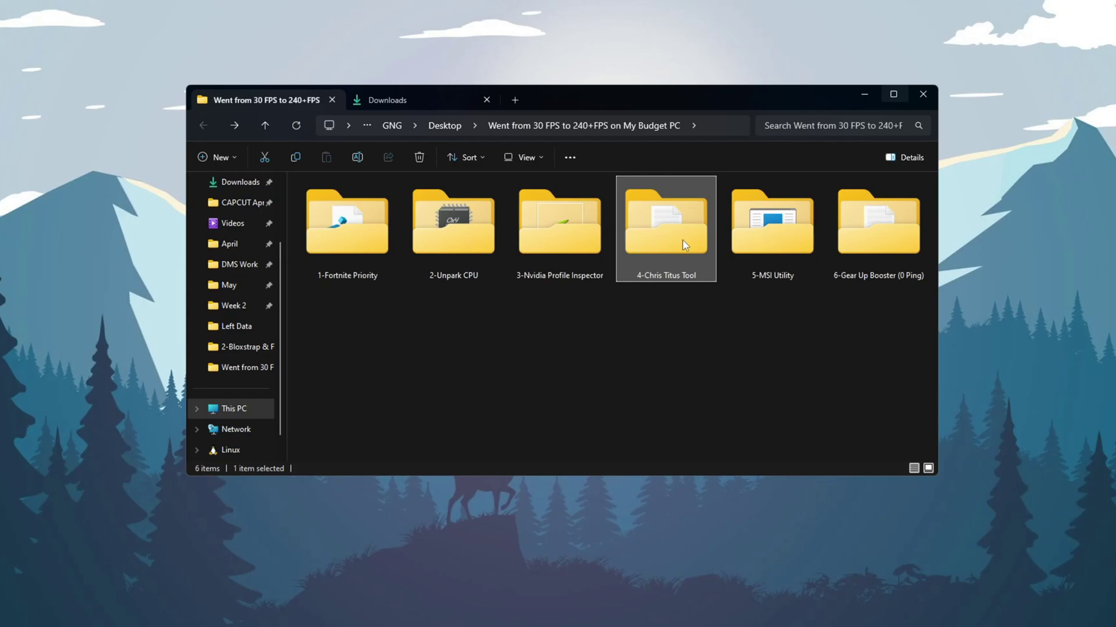
# - Copy the WinUtil command from the text file in the 4-Chris Titus Tool folder
pyautogui.doubleClick(682, 239)
pyautogui.click(318, 202)
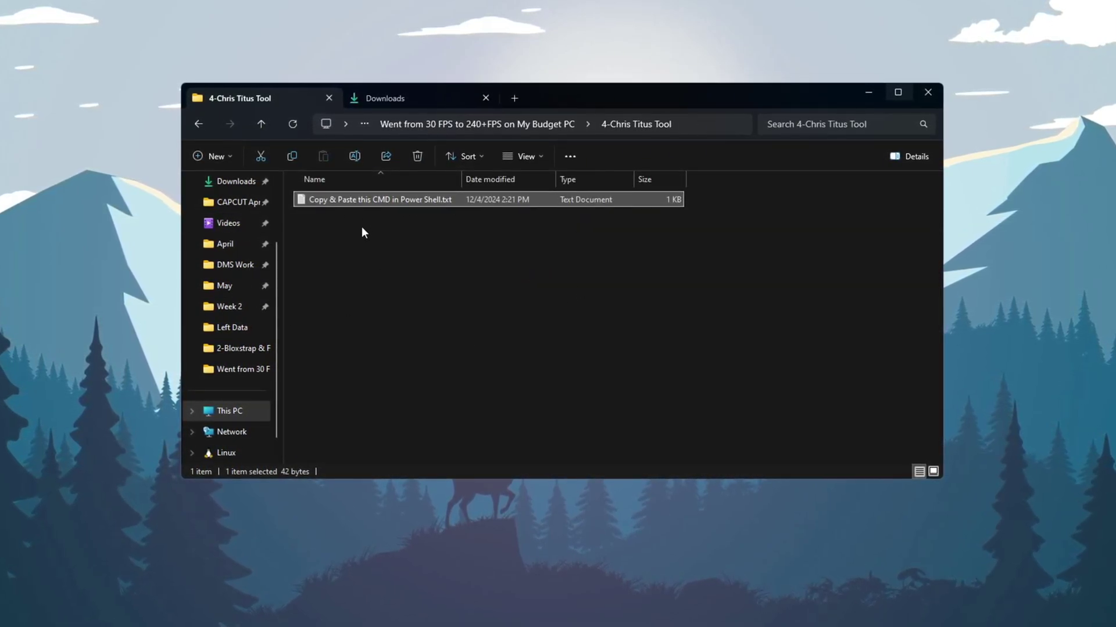
pyautogui.doubleClick(363, 201)
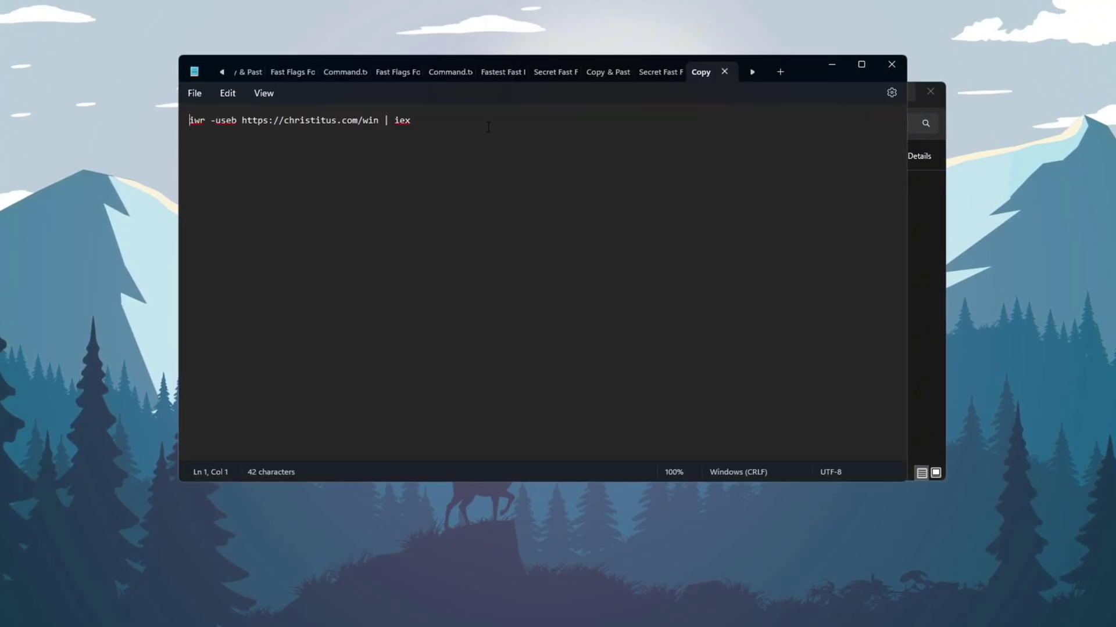
pyautogui.hotkey('ctrl', 'a')
pyautogui.rightClick(300, 121)
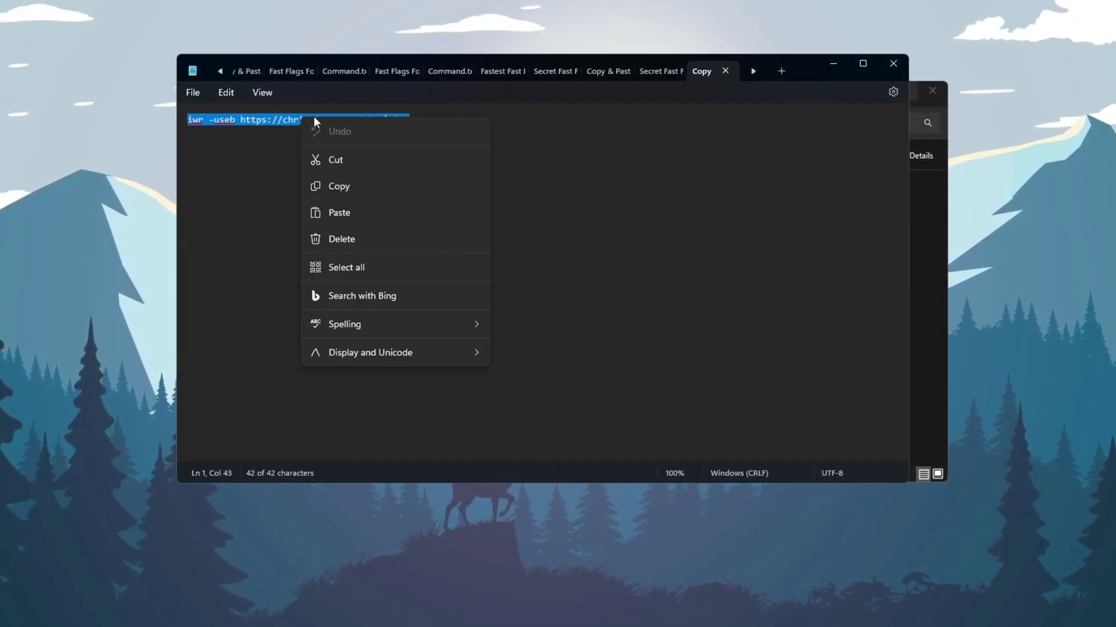
pyautogui.click(368, 185)
pyautogui.press('super')
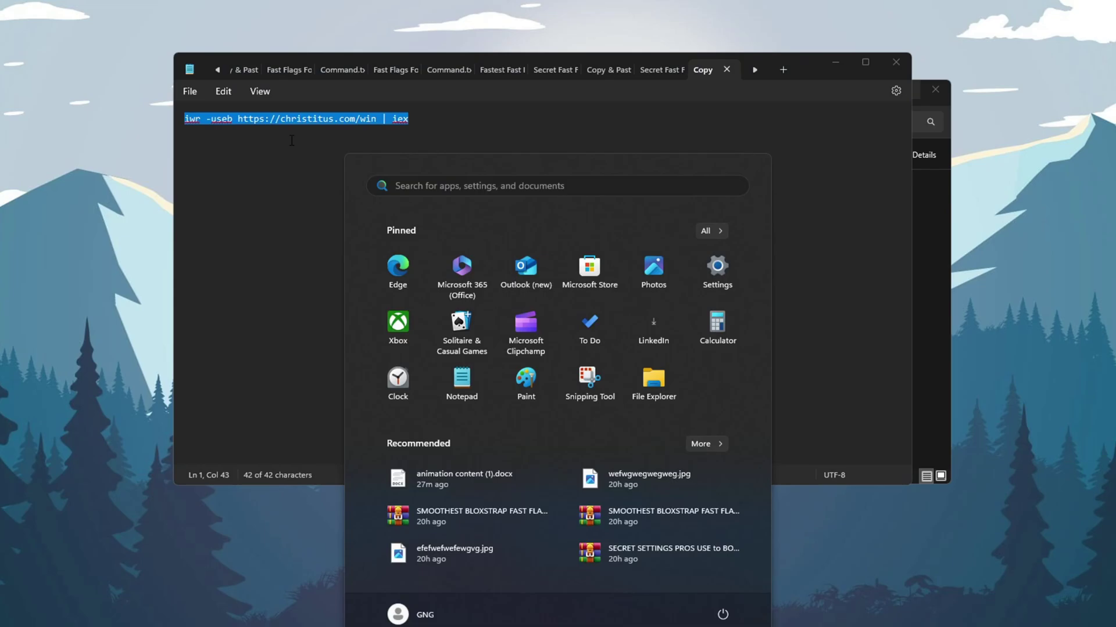
pyautogui.write('power')
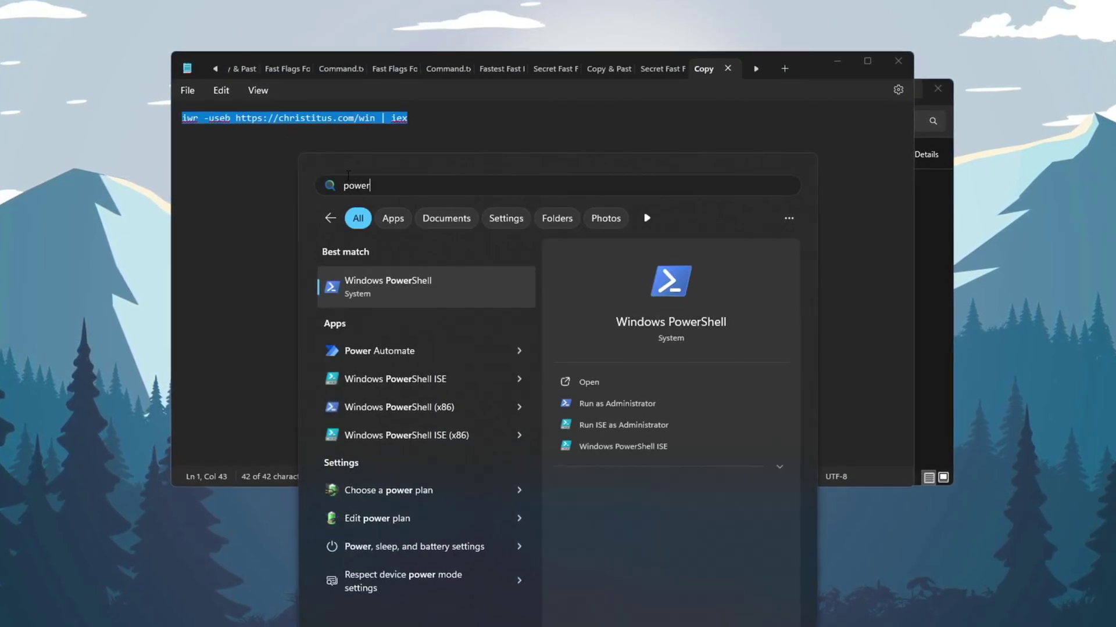
pyautogui.click(681, 406)
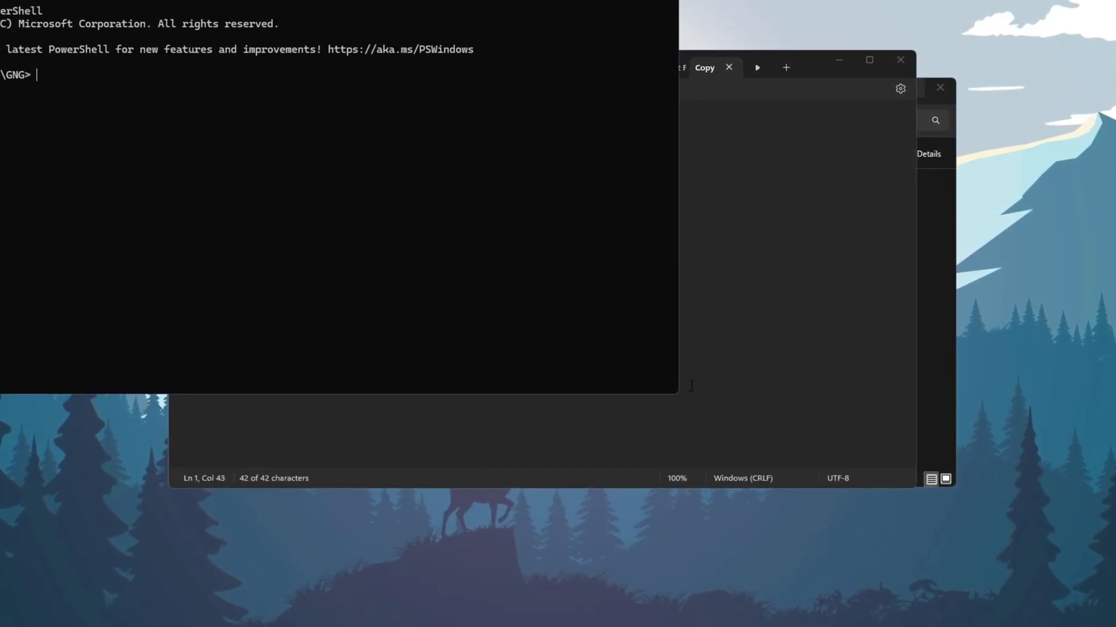
pyautogui.hotkey('ctrl', 'v')
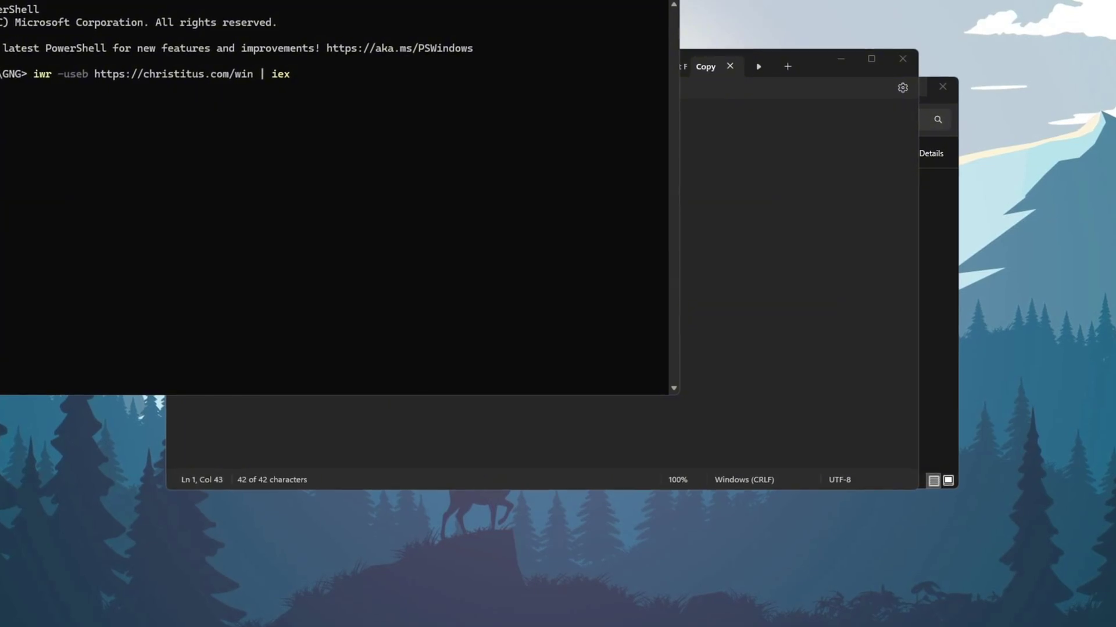
pyautogui.press('Return')
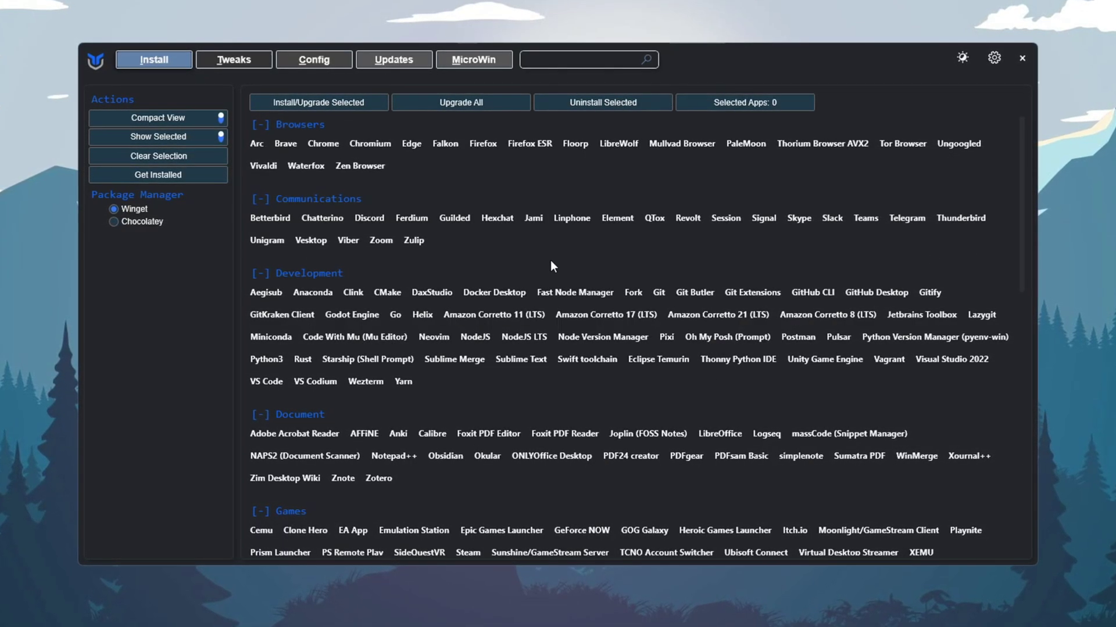
# - On the Tweaks tab, choose the Standard recommended selection with Create Restore Point still ticked
pyautogui.click(231, 60)
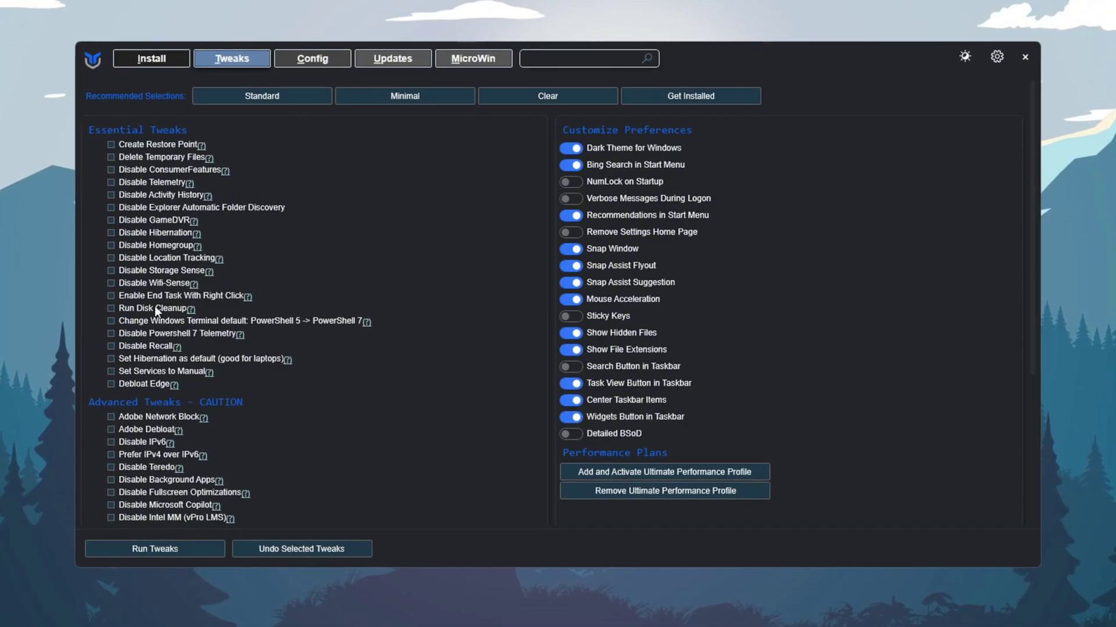
pyautogui.scroll(-5, 459, 302)
pyautogui.scroll(5, 463, 308)
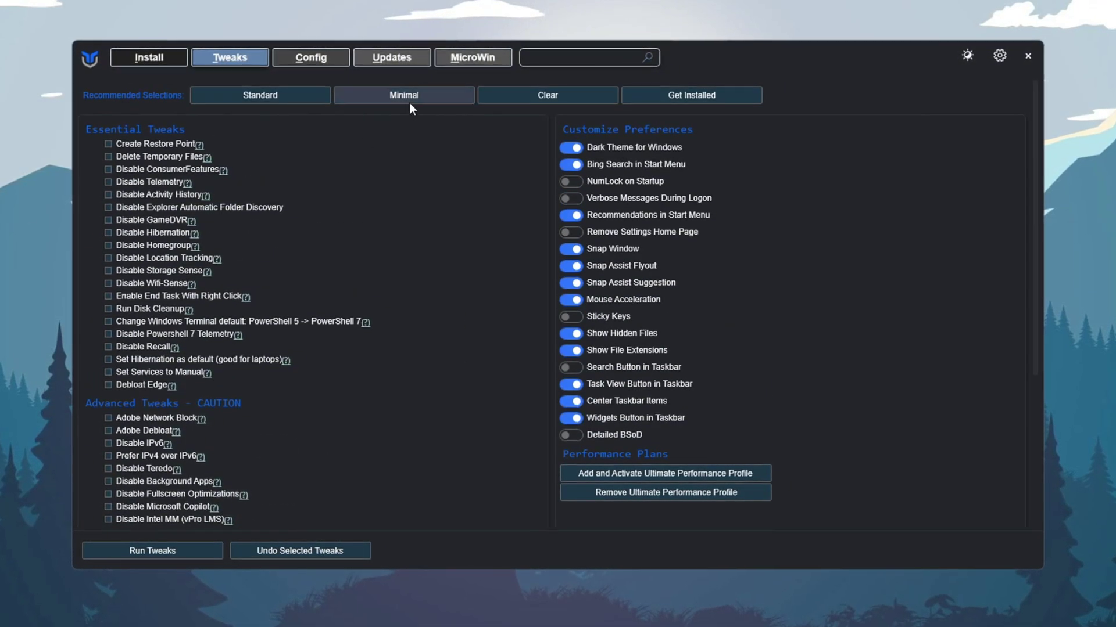
pyautogui.click(407, 101)
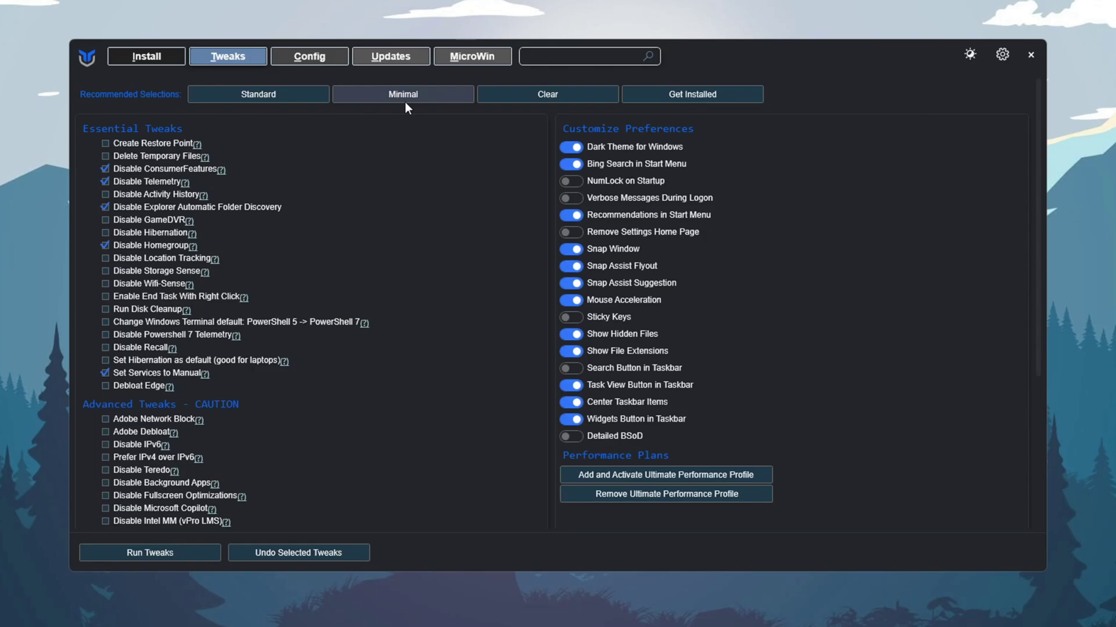
pyautogui.click(289, 100)
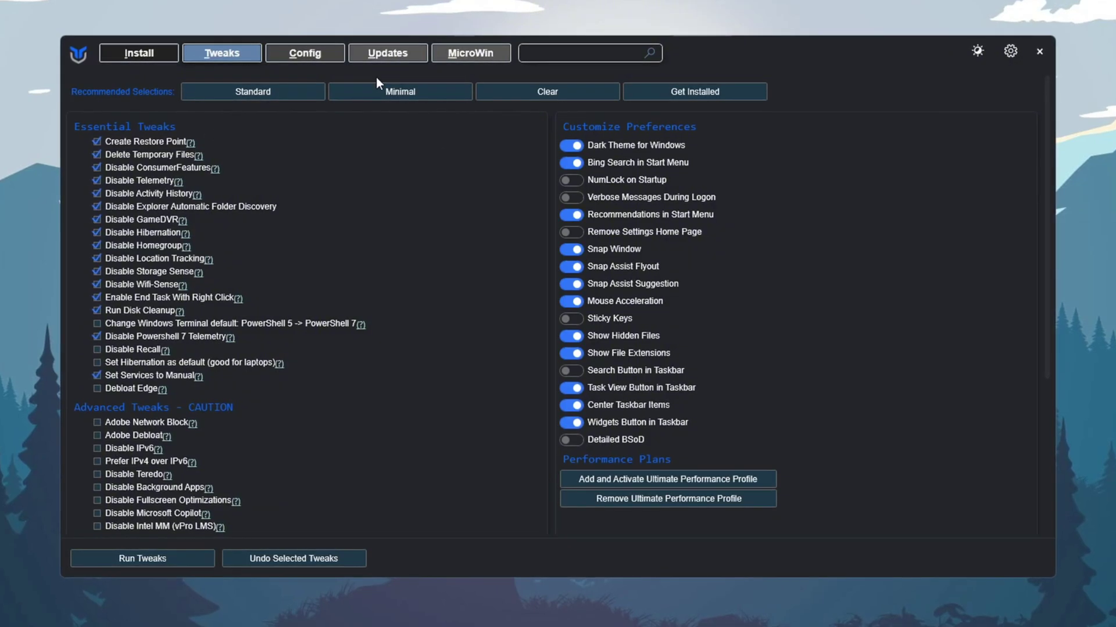
pyautogui.click(142, 142)
pyautogui.click(143, 139)
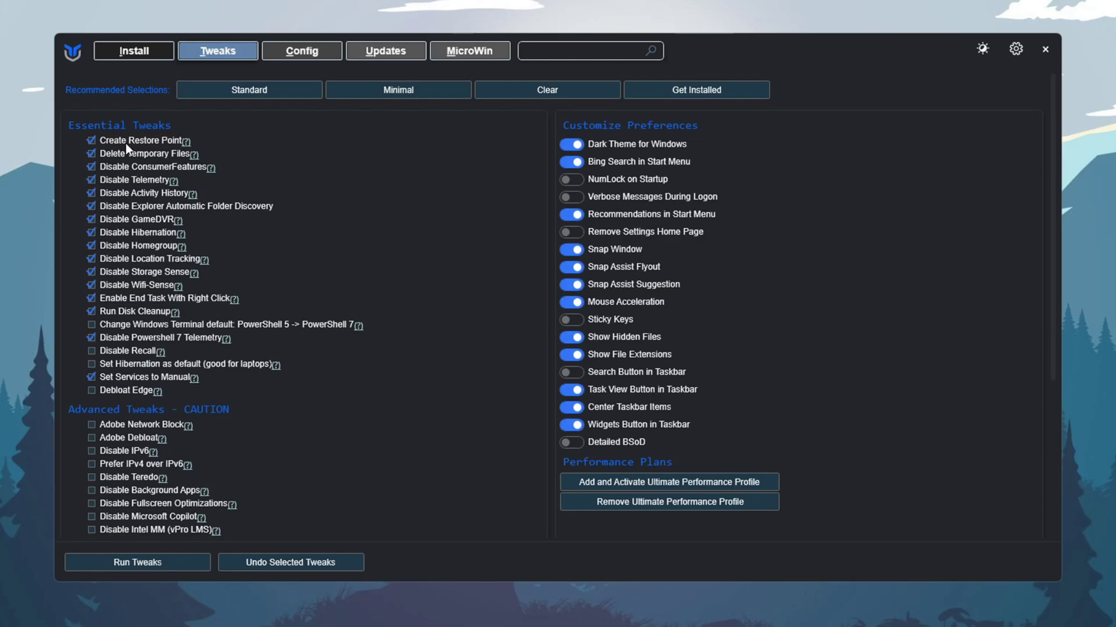
pyautogui.scroll(-5, 341, 233)
pyautogui.scroll(5, 308, 253)
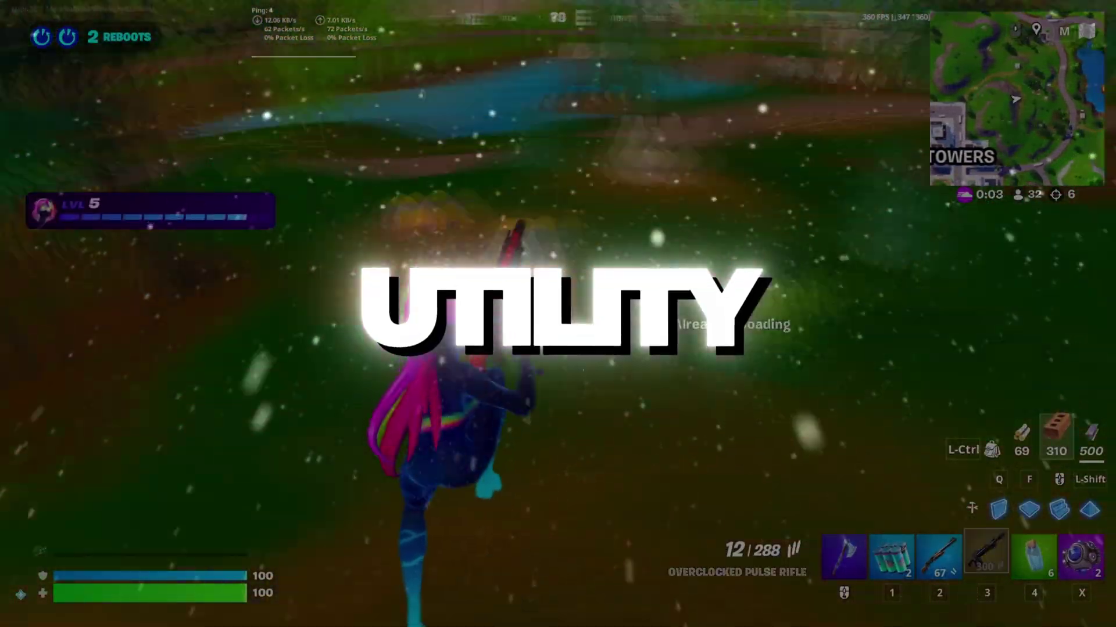
pyautogui.press('2')
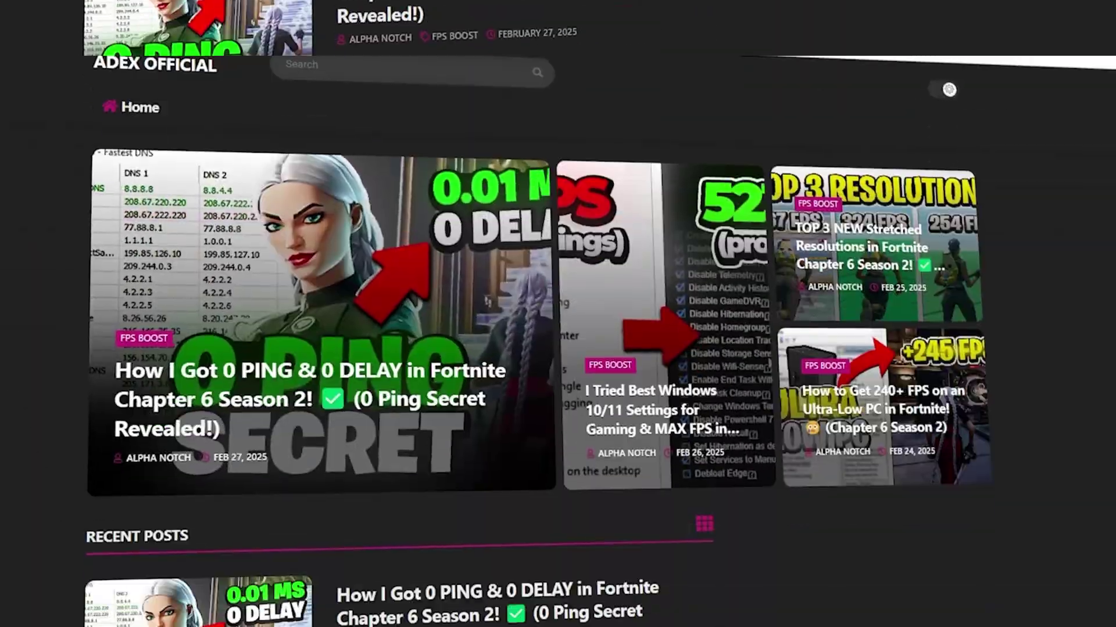
pyautogui.scroll(-6, 558, 313)
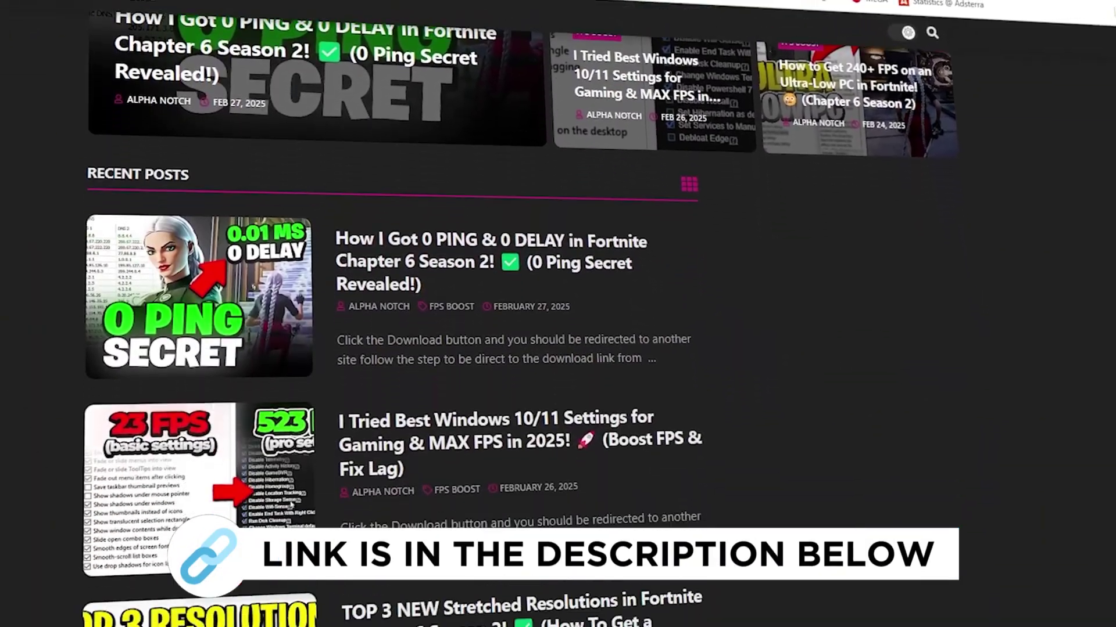
pyautogui.scroll(-8, 557, 314)
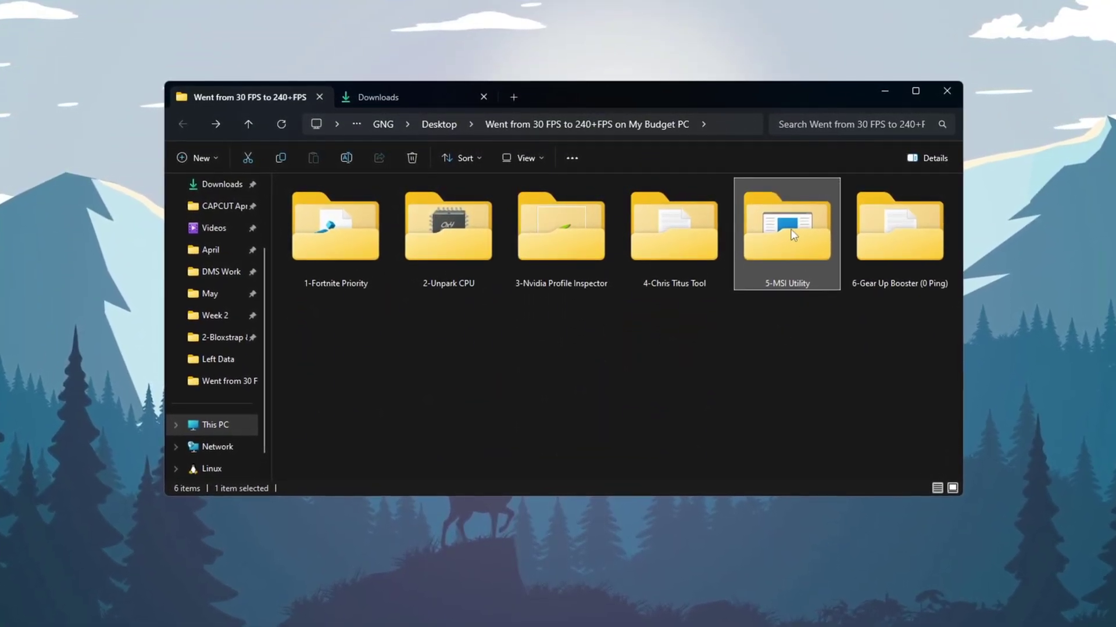
# - Run MSI Mode Utility 3.0.exe as administrator from the 5-MSI Utility folder
pyautogui.doubleClick(744, 238)
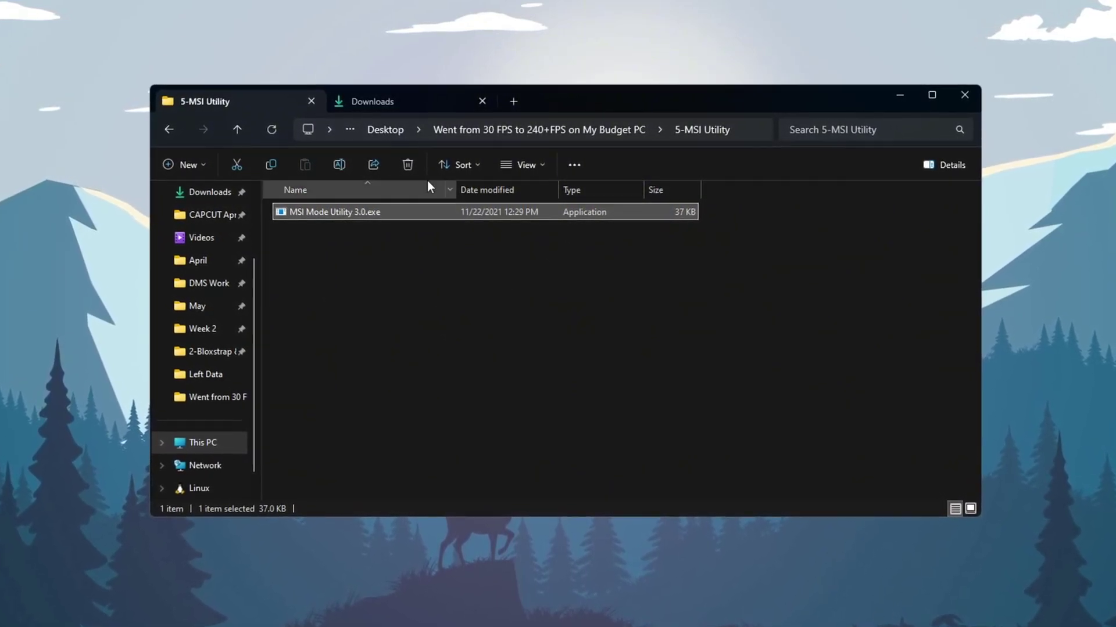
pyautogui.rightClick(310, 213)
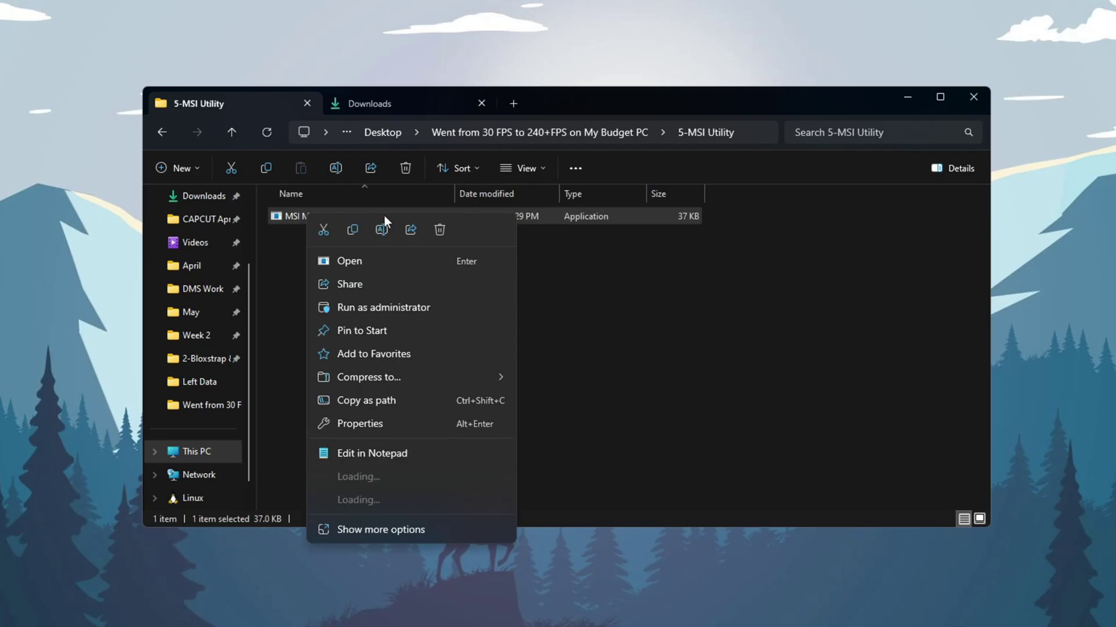
pyautogui.click(371, 309)
pyautogui.click(918, 99)
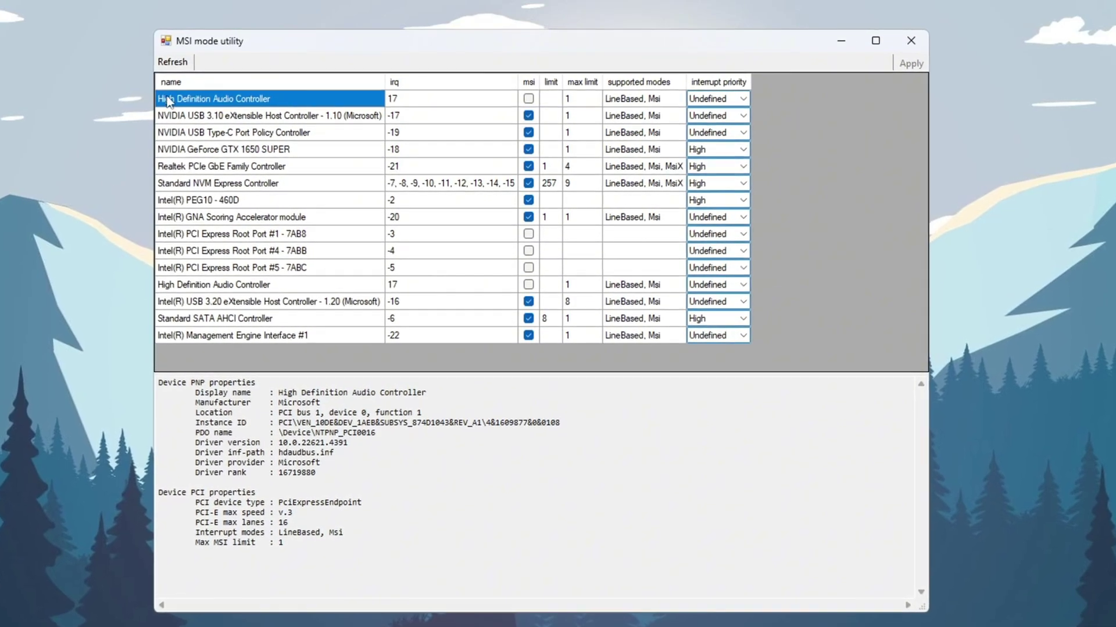
# - Set the interrupt priority to High for both the GTX 1650 SUPER and Intel PEG10 - 460D
pyautogui.click(255, 150)
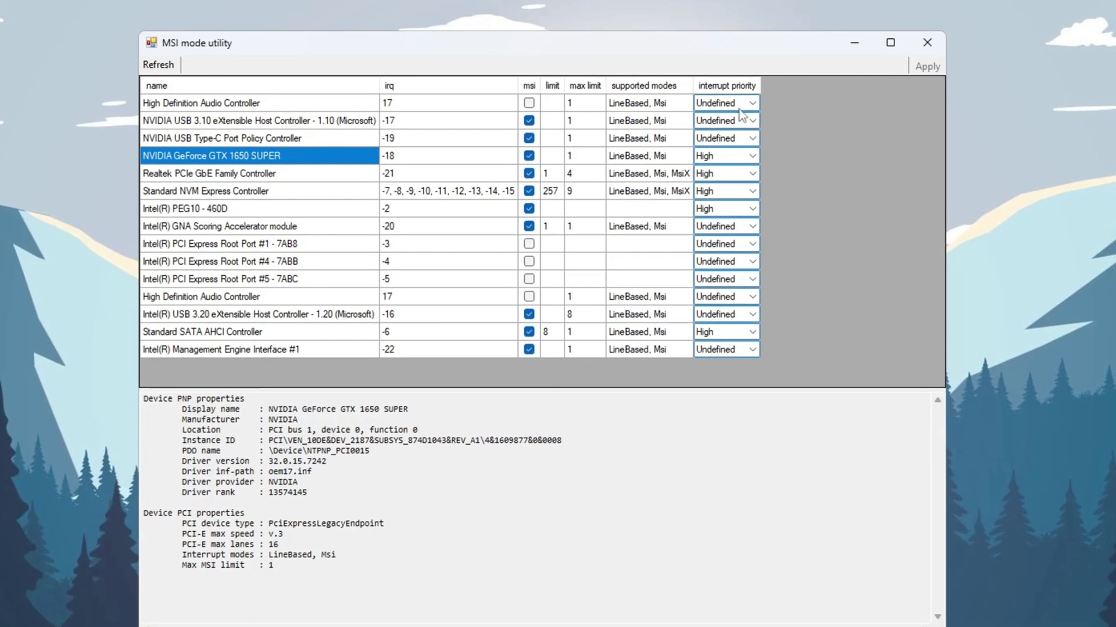
pyautogui.click(753, 158)
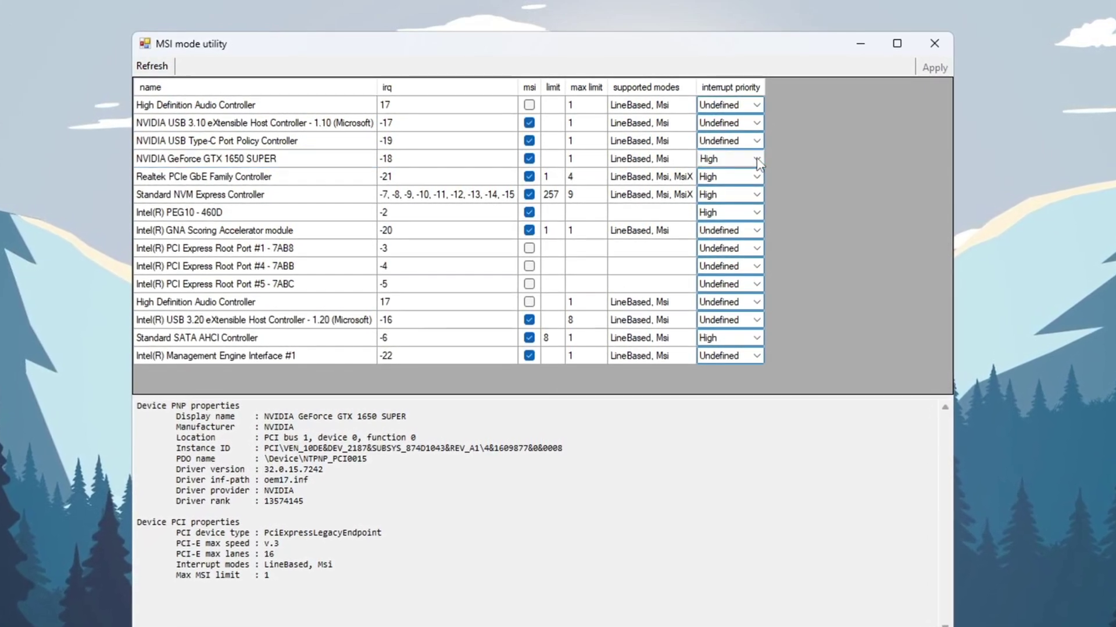
pyautogui.click(757, 160)
pyautogui.click(721, 213)
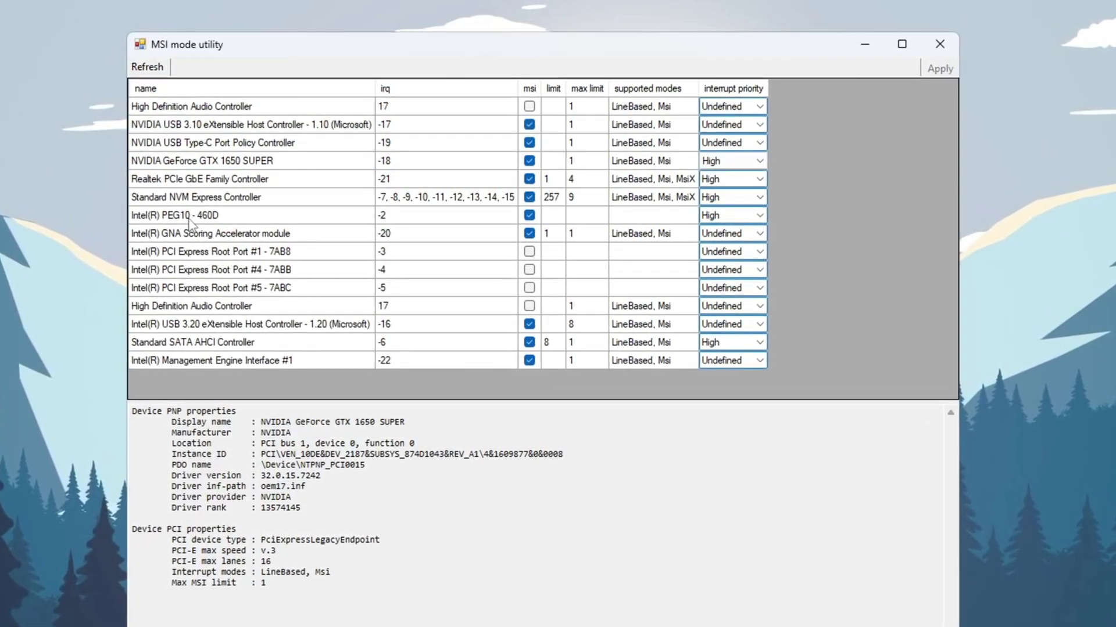
pyautogui.click(180, 212)
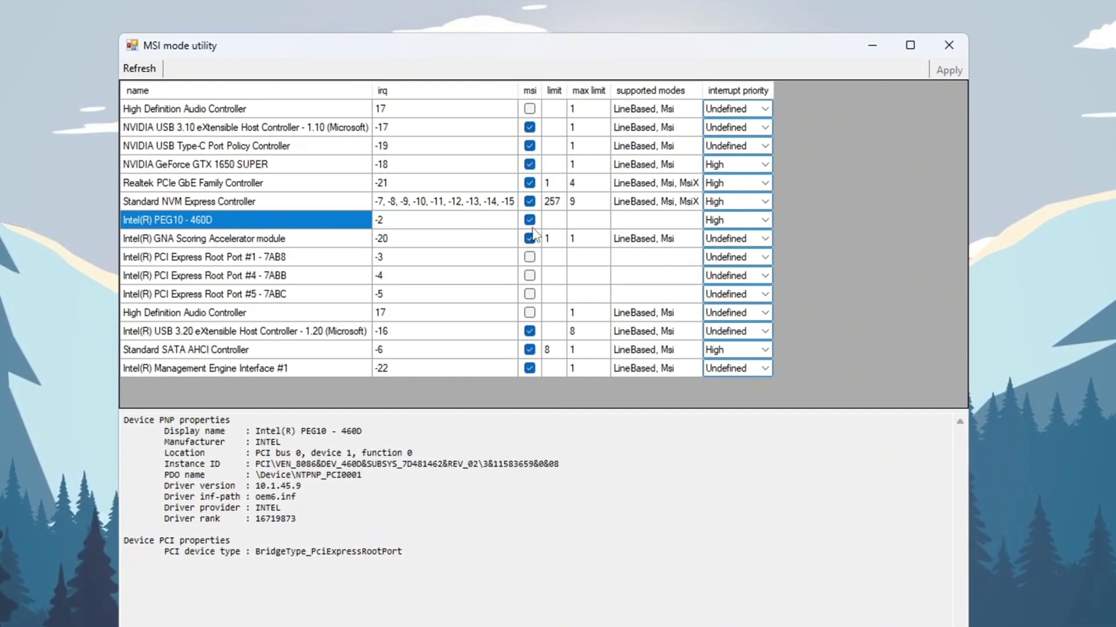
pyautogui.click(756, 221)
pyautogui.click(764, 220)
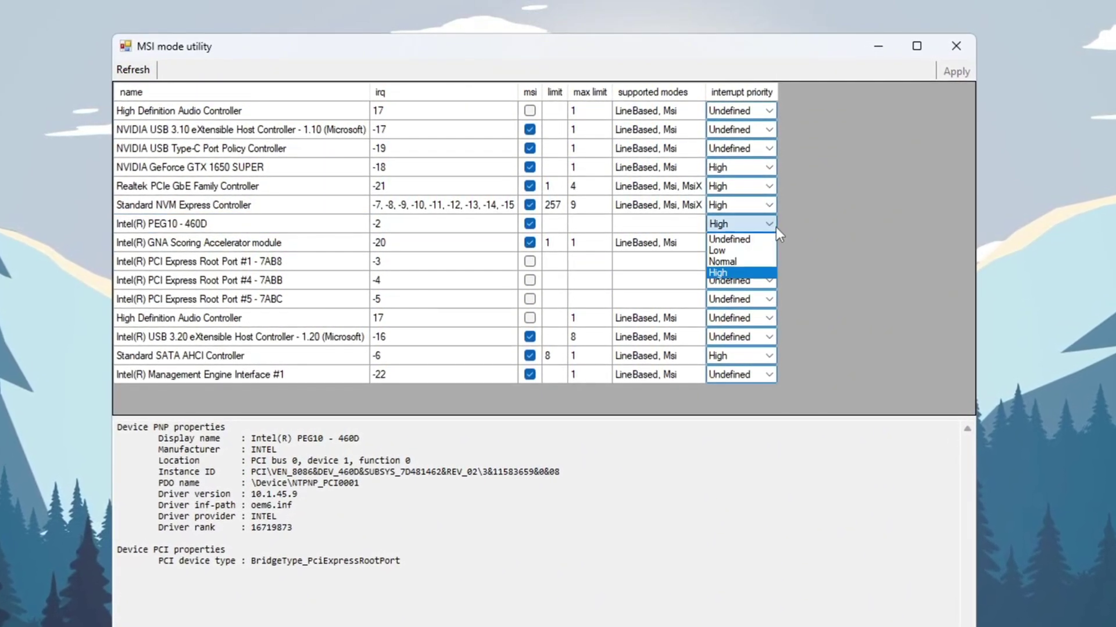
pyautogui.click(739, 273)
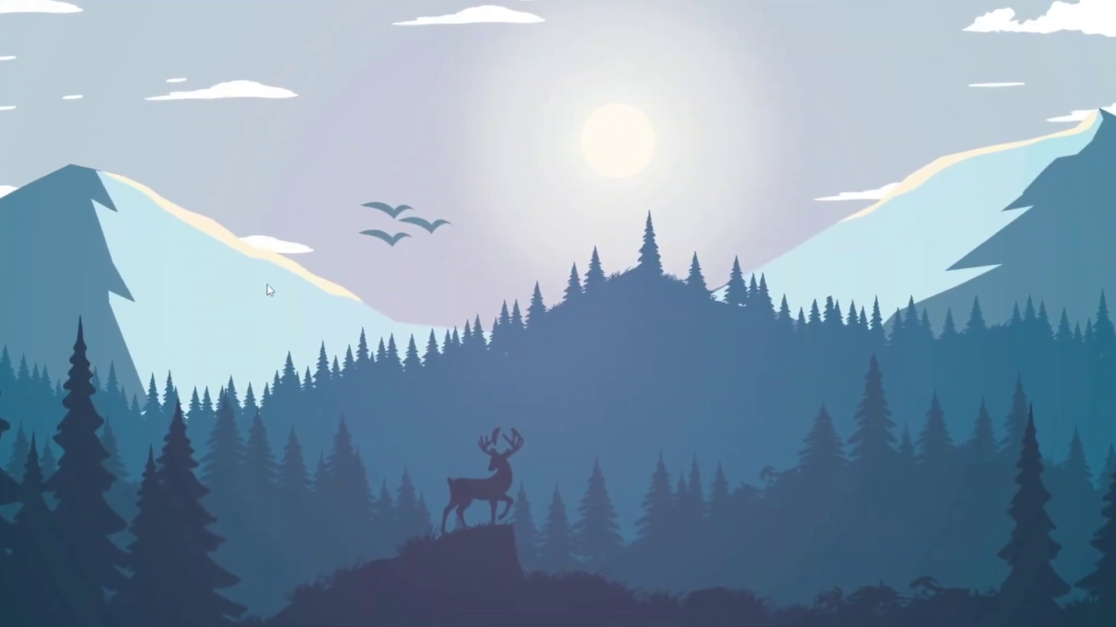
# - In msconfig's Boot advanced options, set Number of processors to 16 and apply the change
pyautogui.press('super')
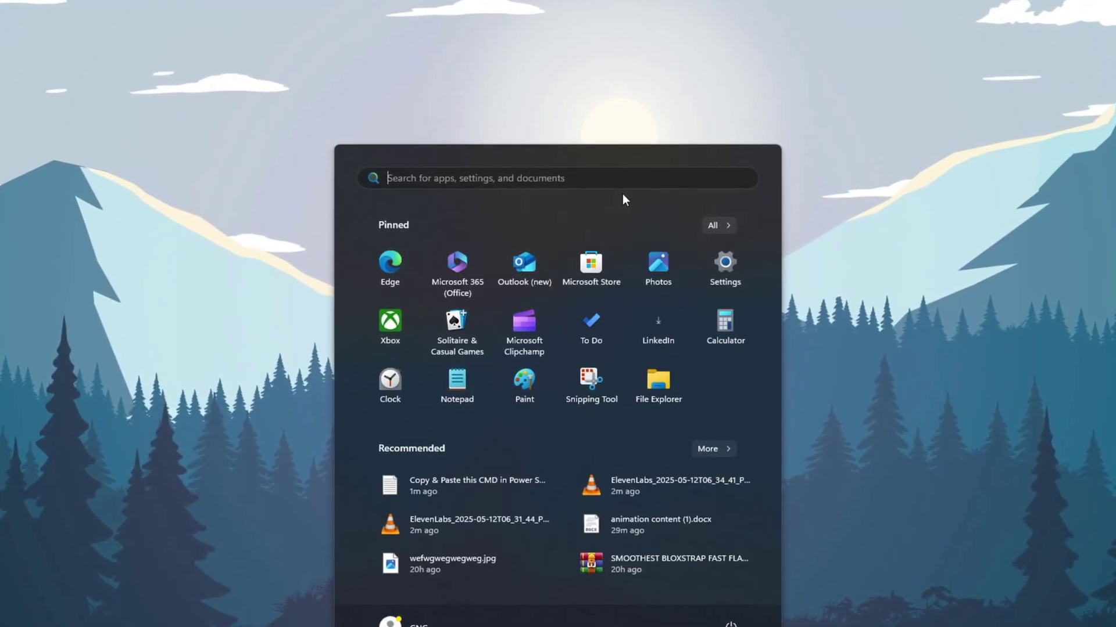
pyautogui.write('sys')
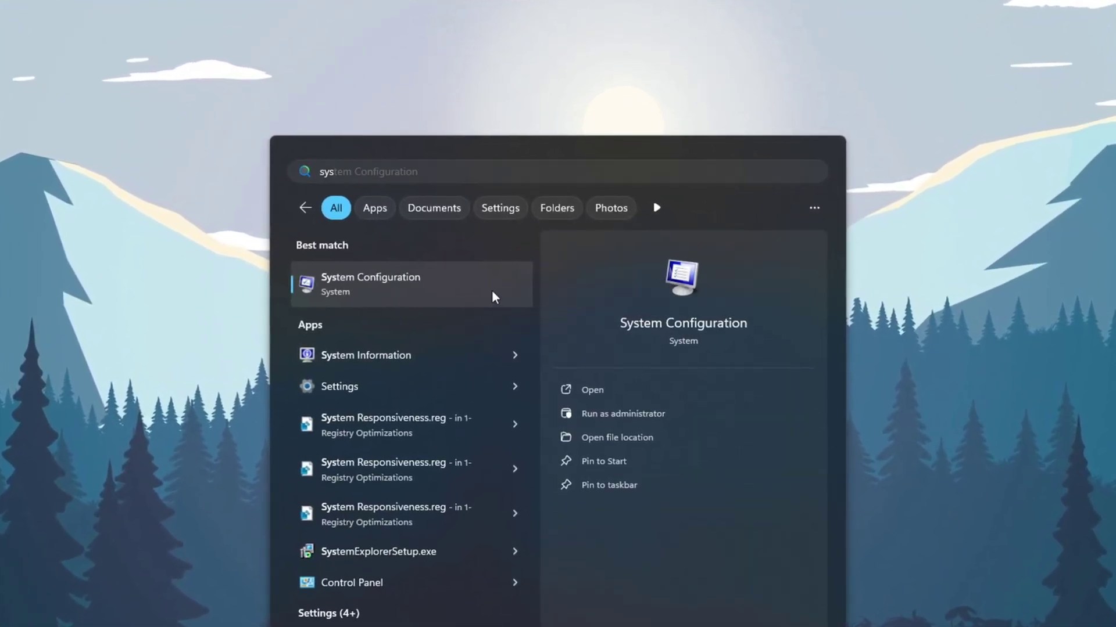
pyautogui.click(491, 290)
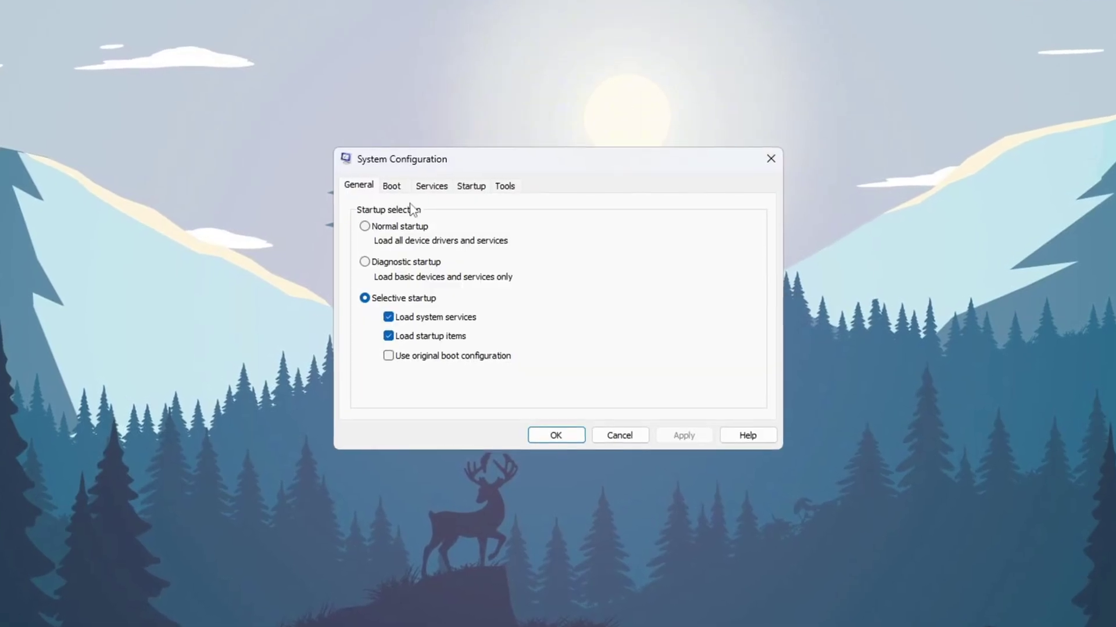
pyautogui.click(389, 184)
pyautogui.click(401, 307)
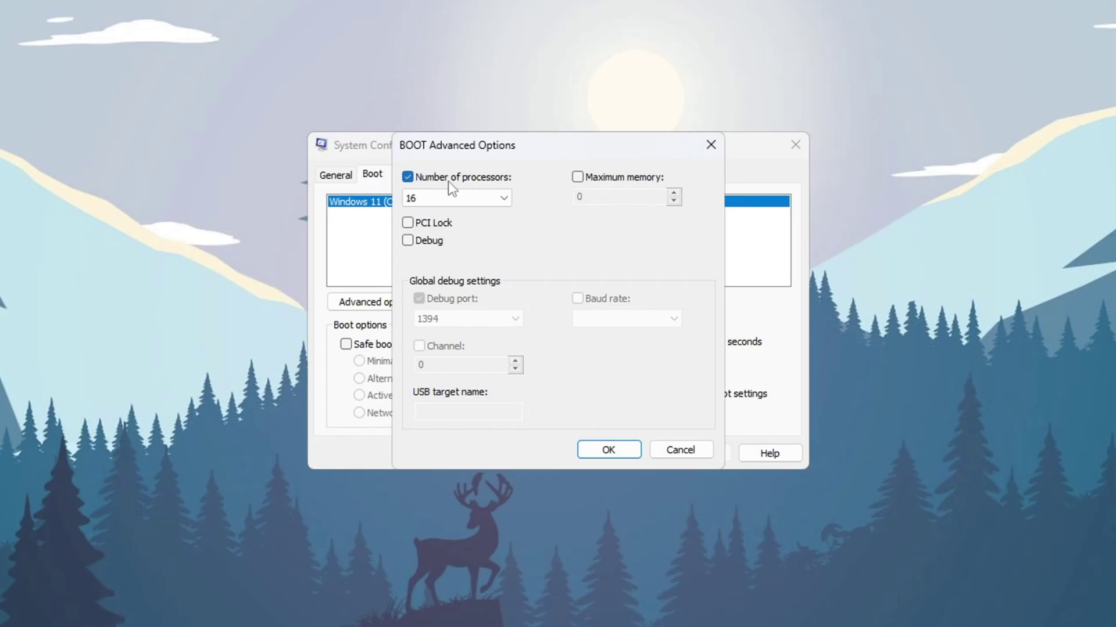
pyautogui.click(445, 198)
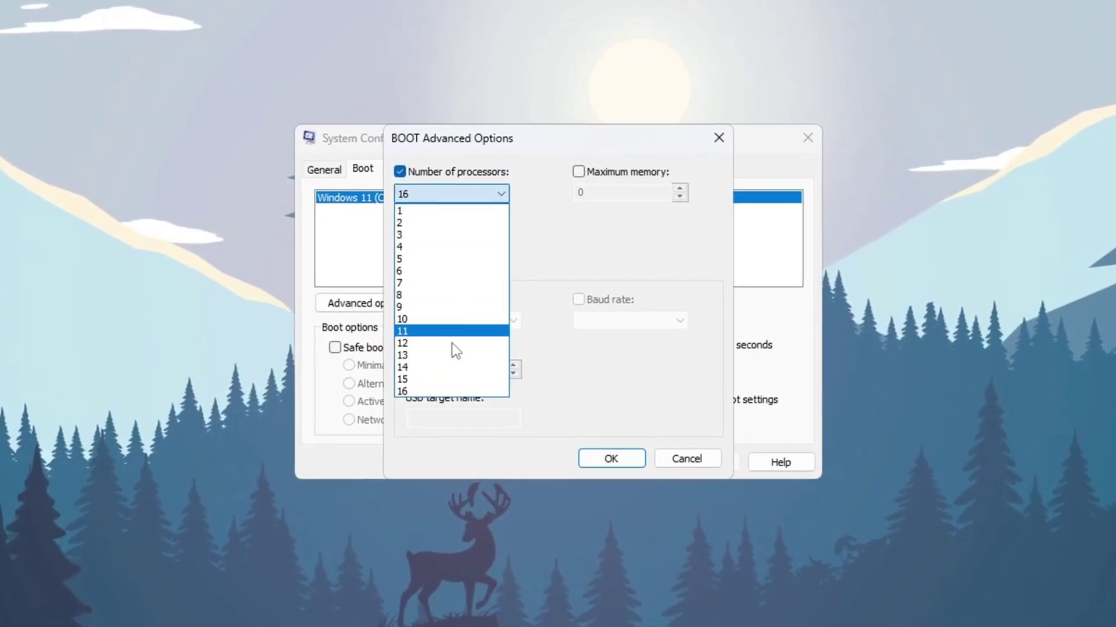
pyautogui.click(459, 391)
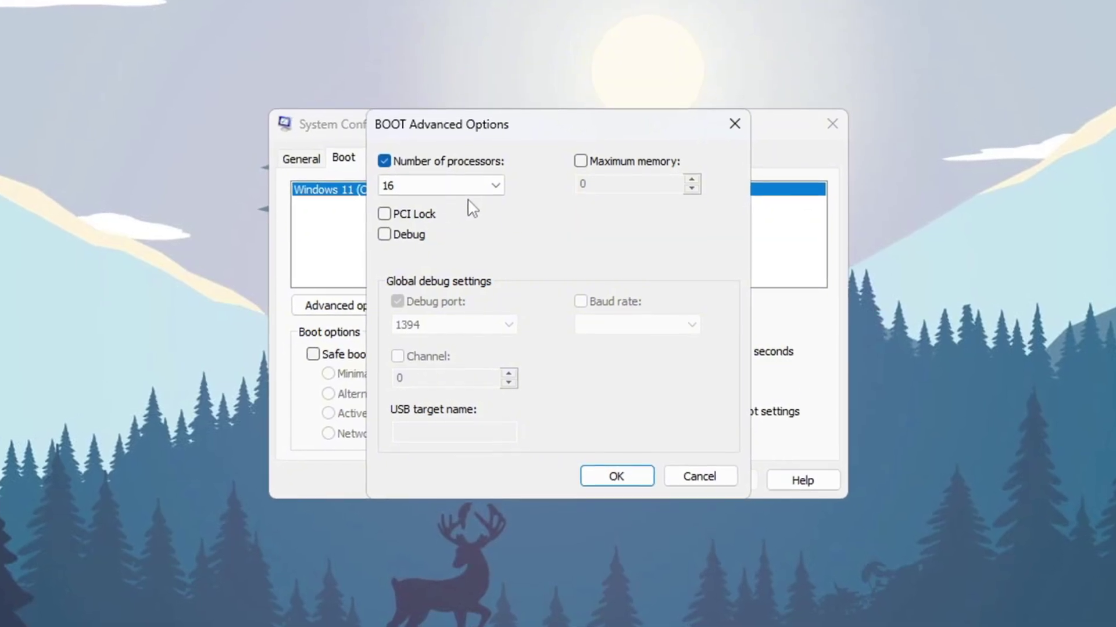
pyautogui.click(635, 488)
pyautogui.click(745, 492)
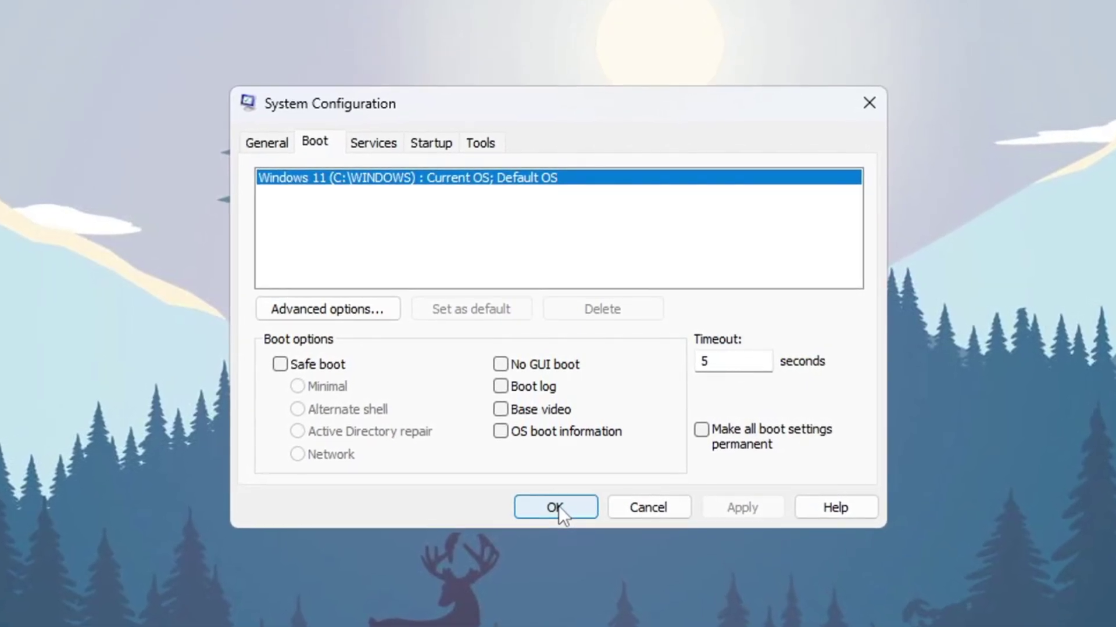
pyautogui.click(558, 502)
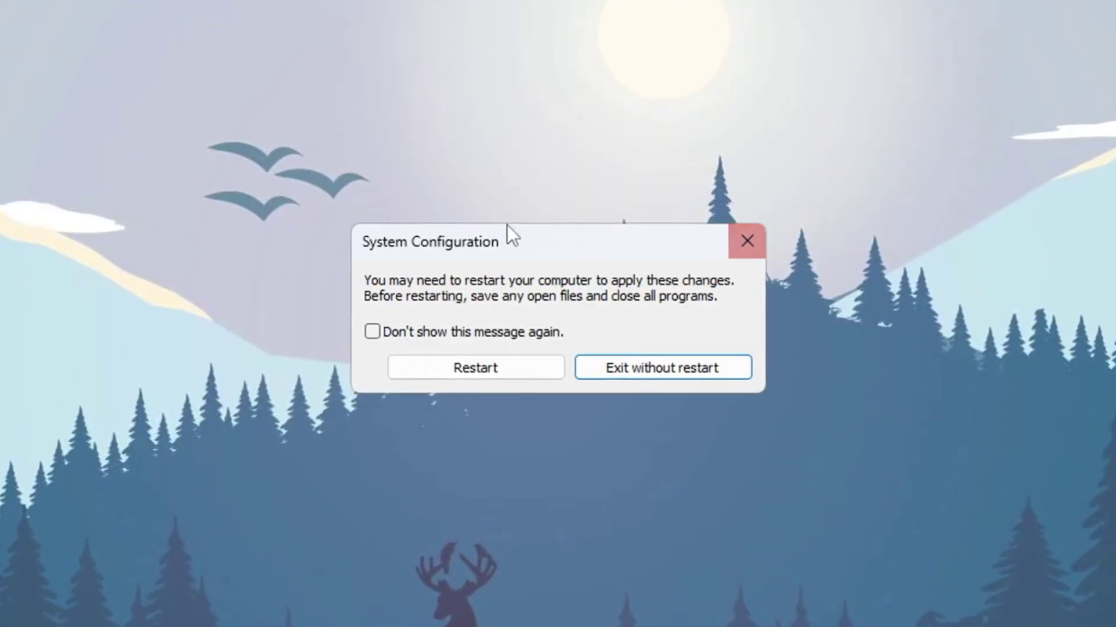